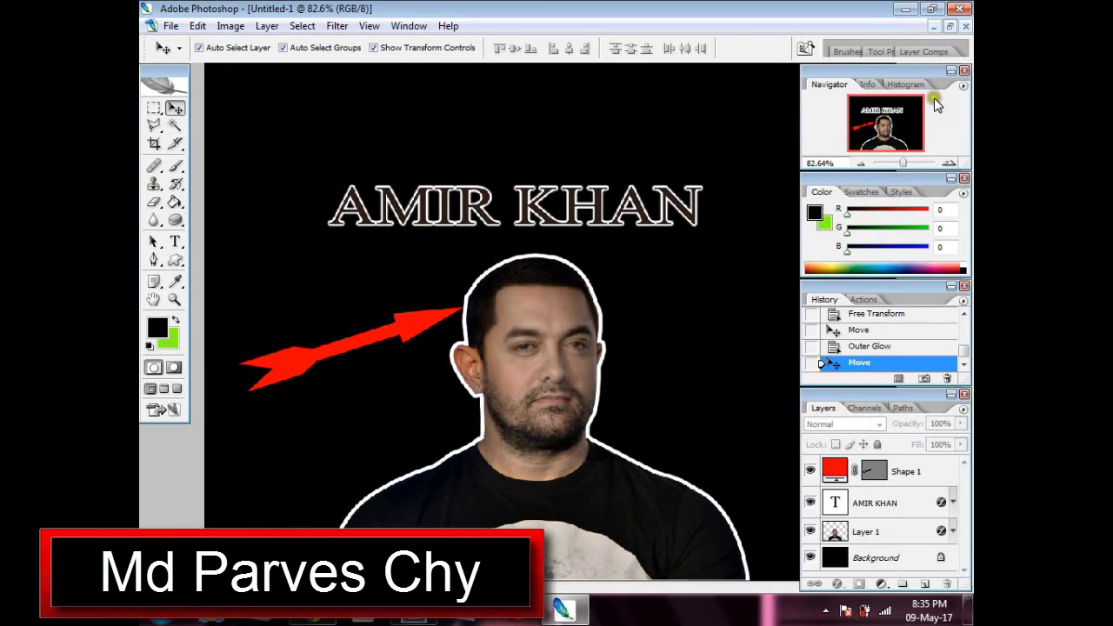
# Step: Restore the document window and nudge Layer 1 back over the original photo
pyautogui.click(950, 26)
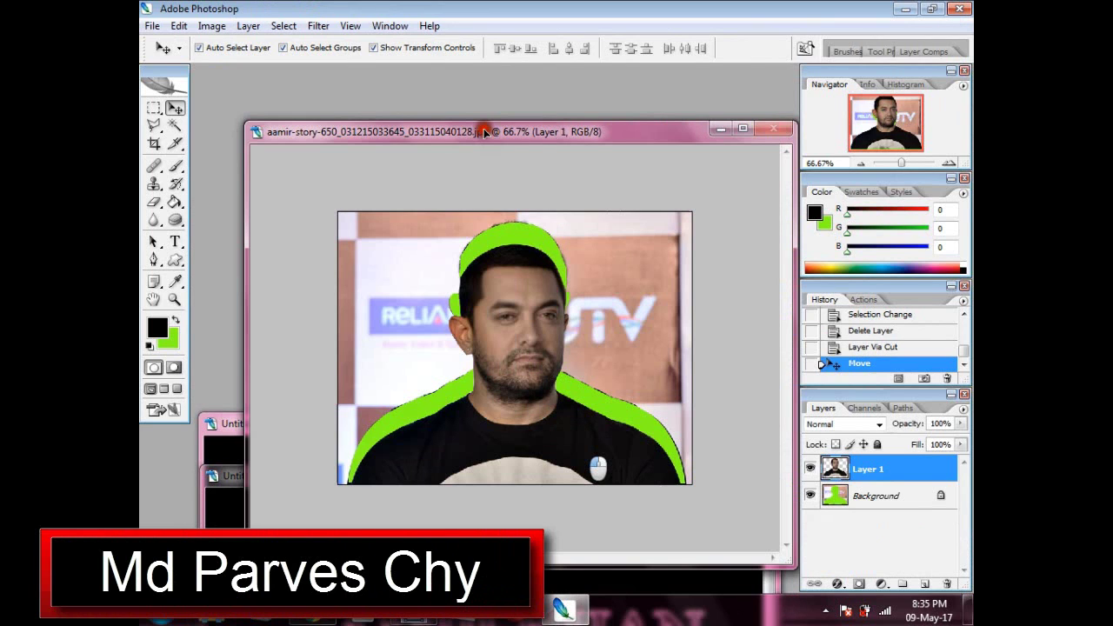
pyautogui.moveTo(547, 330); pyautogui.dragTo(546, 326)
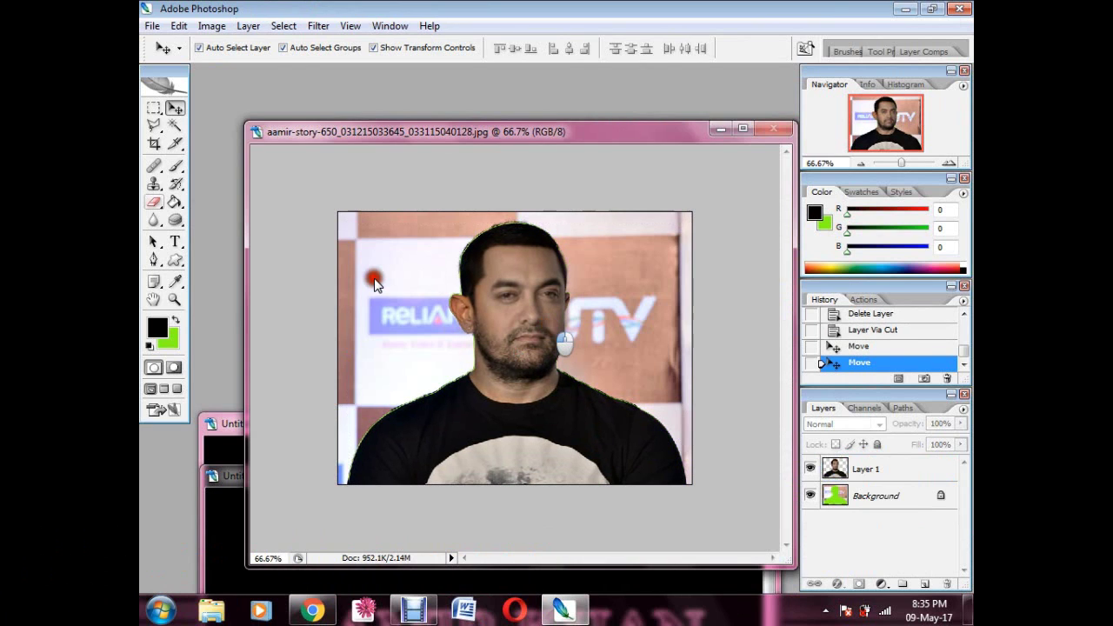
# Step: Switch to the Polygonal Lasso Tool
pyautogui.click(154, 125)
pyautogui.click(154, 127)
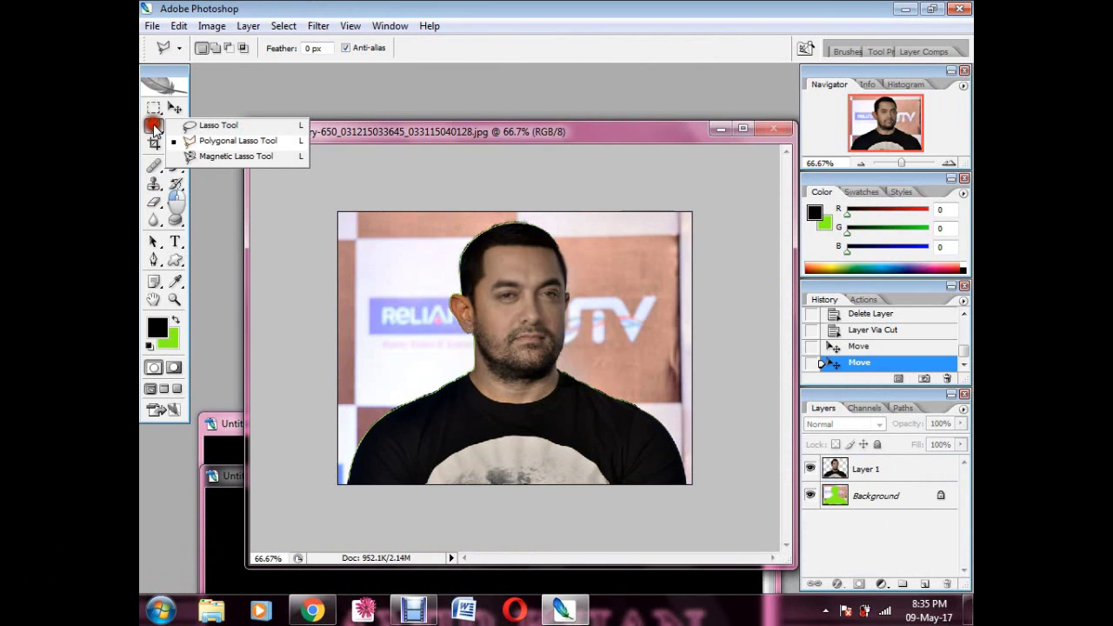
pyautogui.click(192, 142)
pyautogui.click(154, 254)
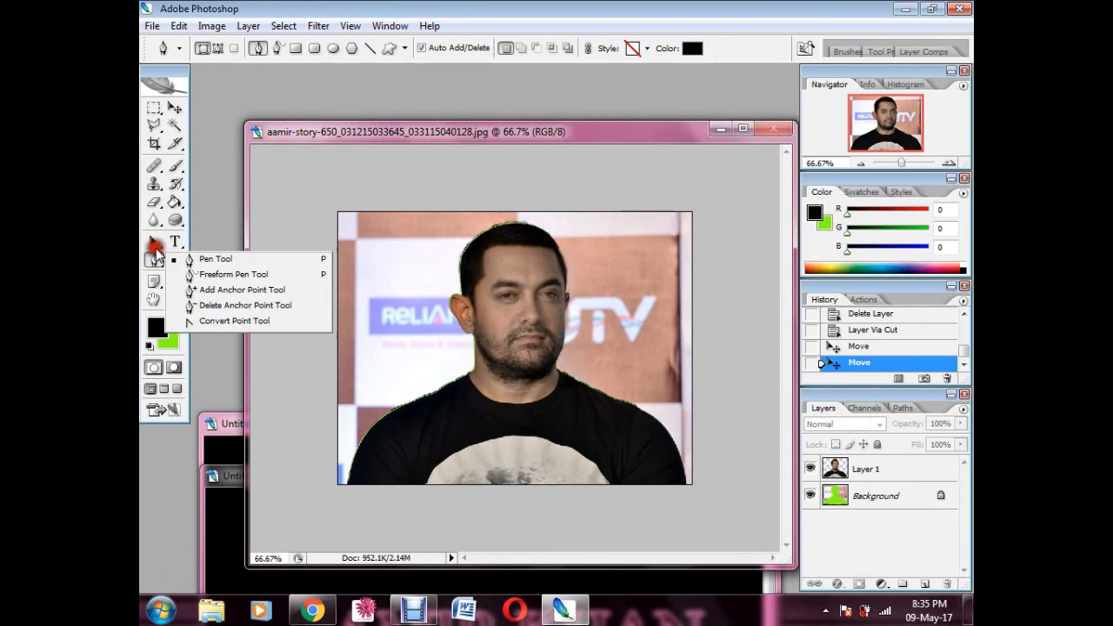
pyautogui.click(154, 261)
pyautogui.click(154, 127)
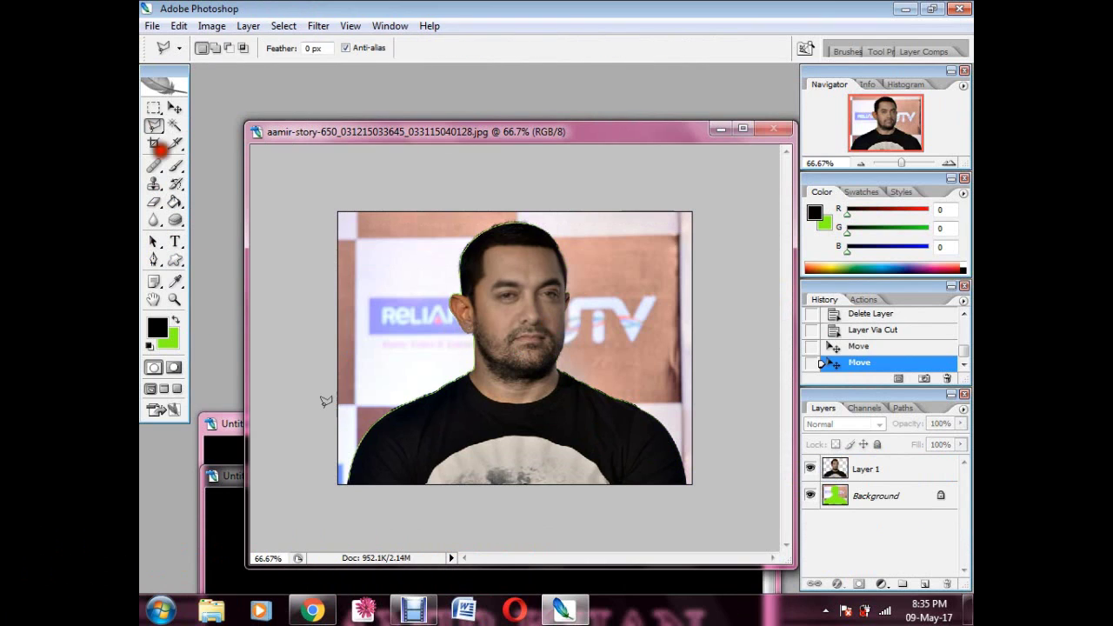
# Step: Trace a polygon selection around the person's shoulders and head, dismissing the warning
pyautogui.click(323, 427)
pyautogui.click(346, 484)
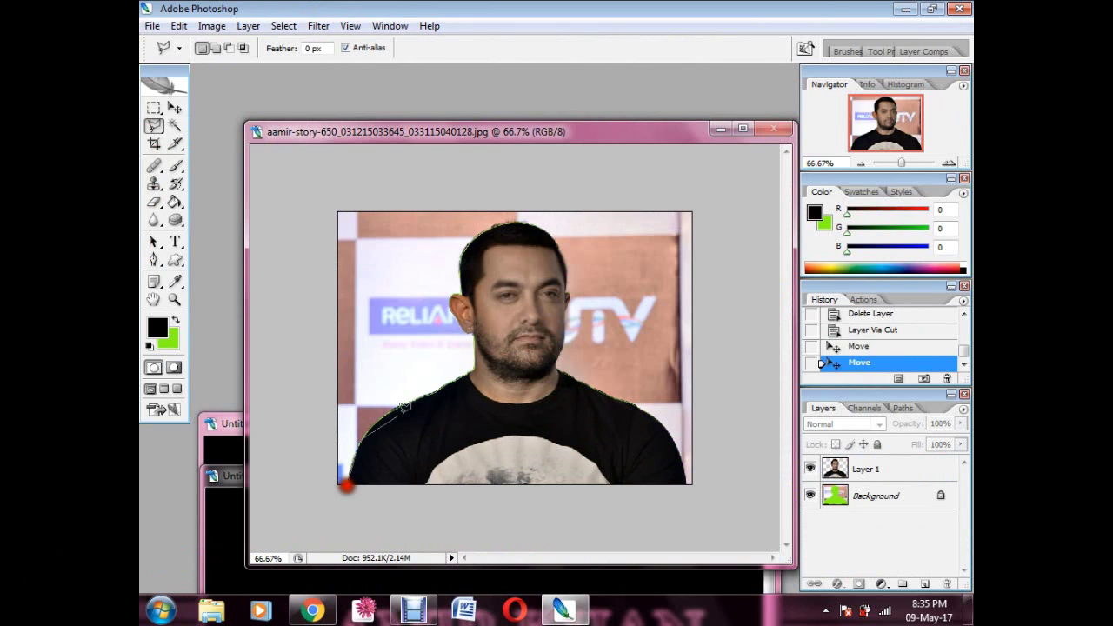
pyautogui.click(422, 402)
pyautogui.click(474, 238)
pyautogui.click(511, 229)
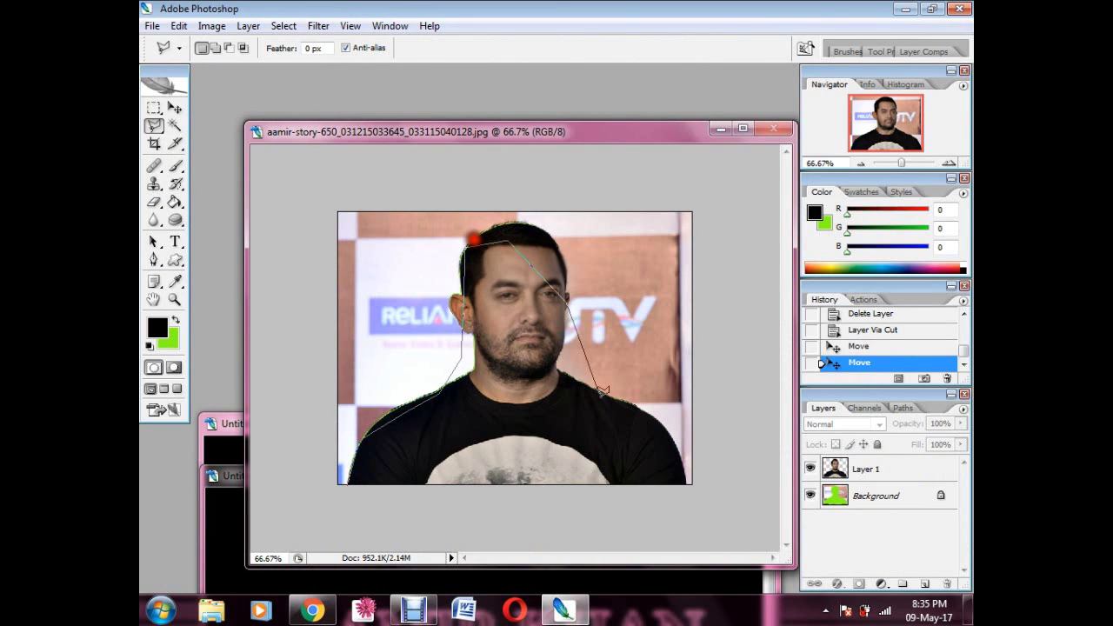
pyautogui.doubleClick(602, 391)
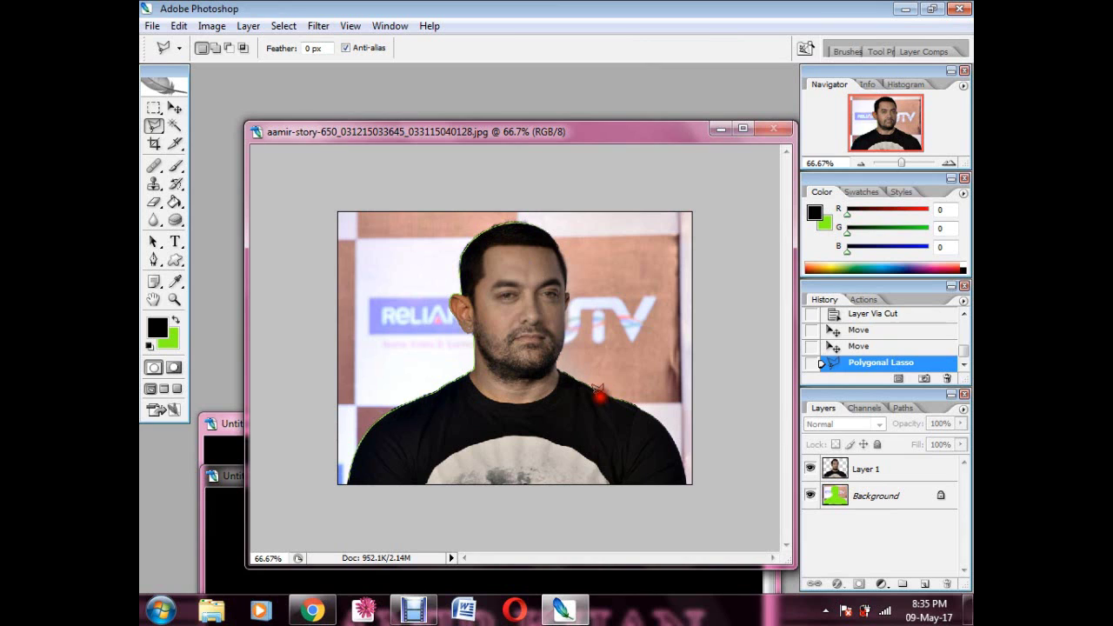
pyautogui.click(603, 393)
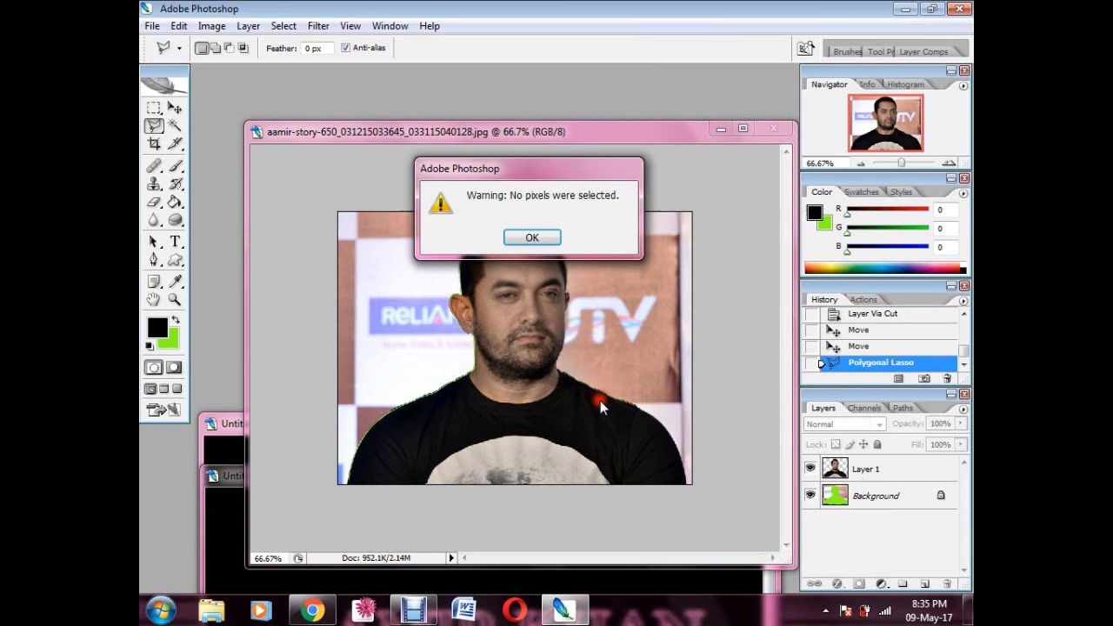
pyautogui.click(532, 235)
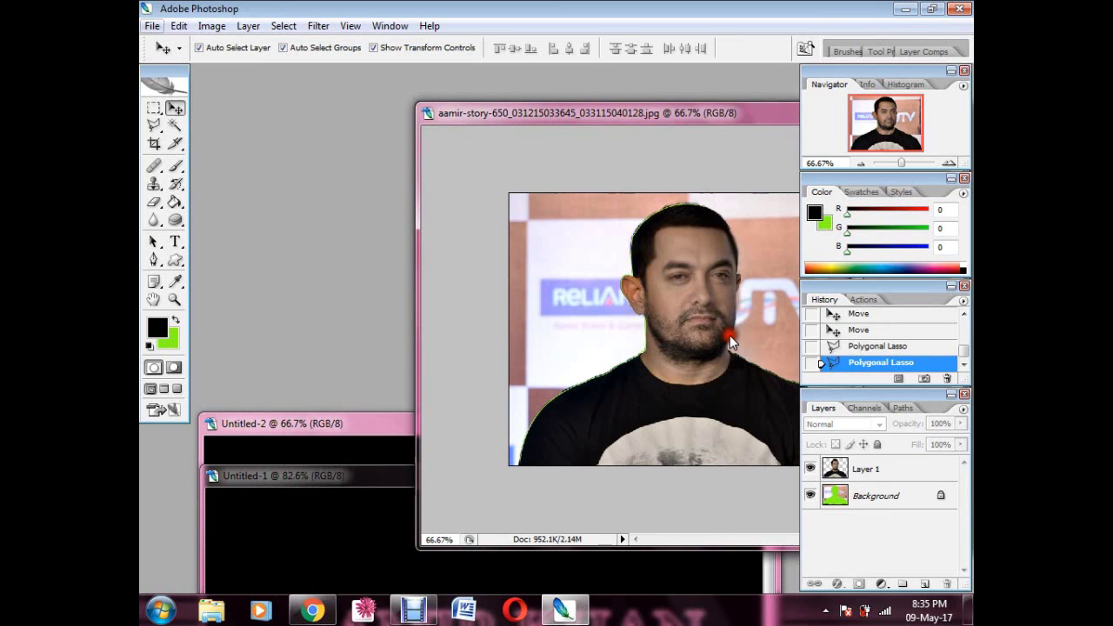
# Step: Create a new 1024 × 768 document
pyautogui.click(152, 26)
pyautogui.click(167, 44)
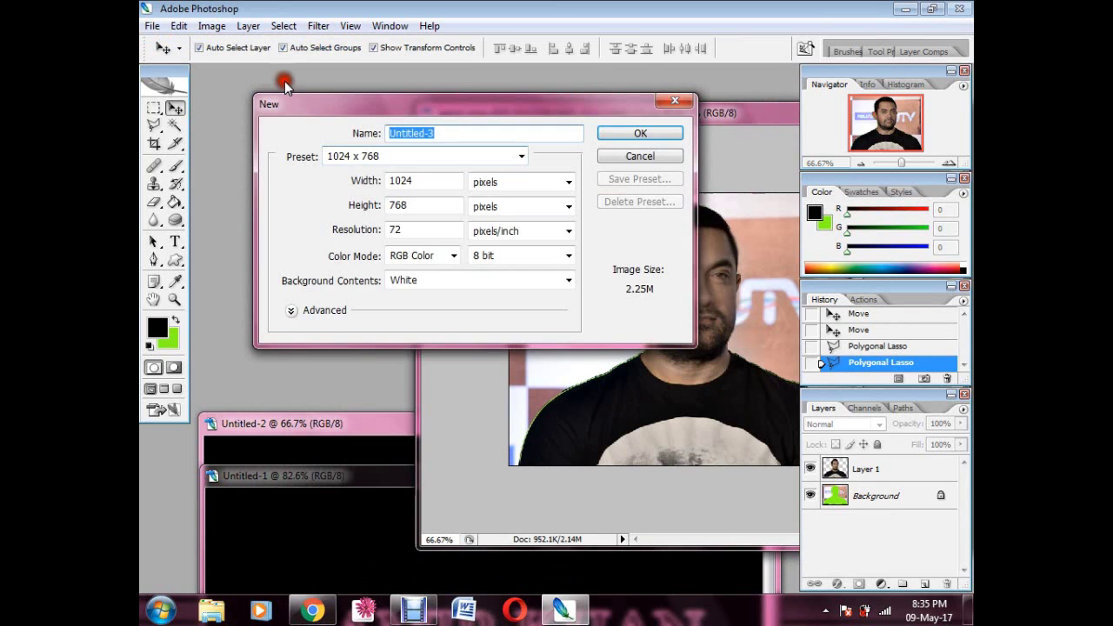
pyautogui.press('Return')
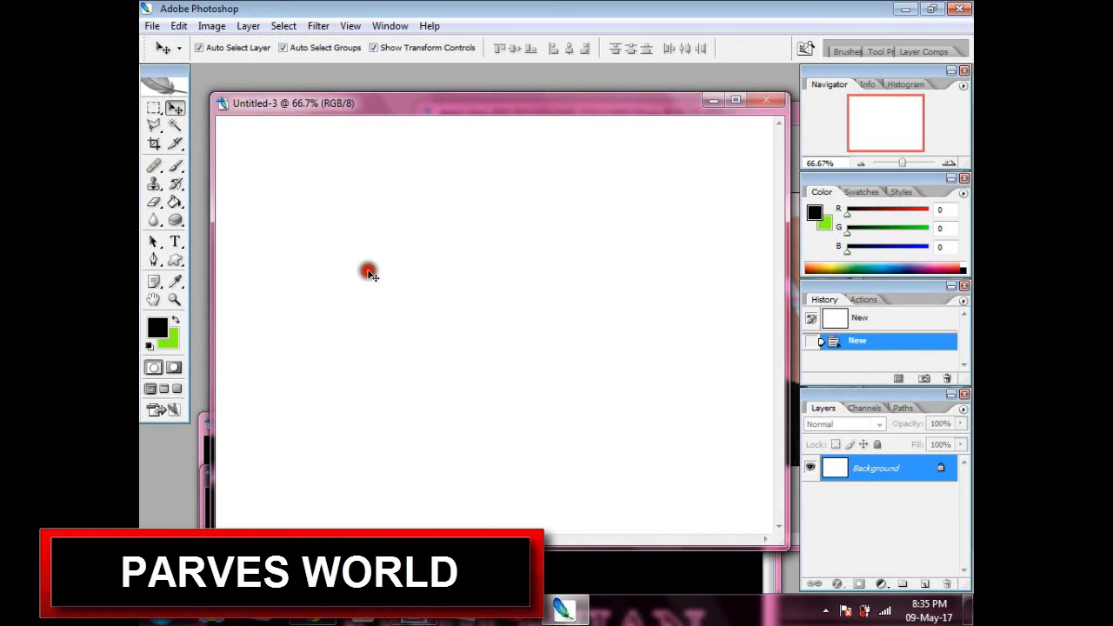
# Step: Fill the new canvas with black, then bring the portrait photo to the front
pyautogui.click(175, 202)
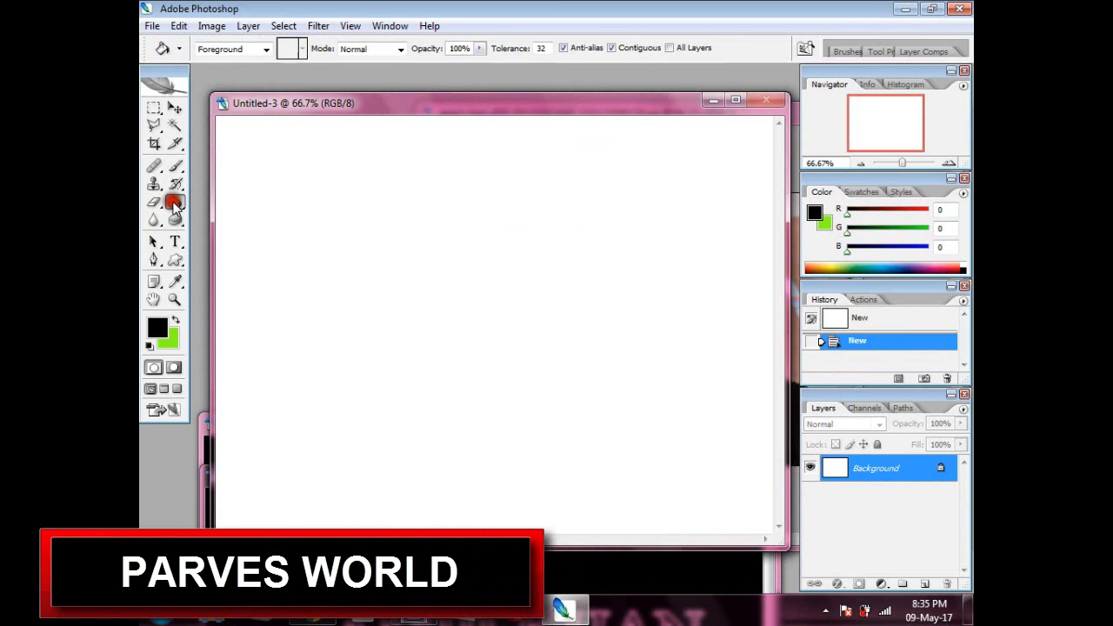
pyautogui.click(175, 281)
pyautogui.click(158, 326)
pyautogui.press('Escape')
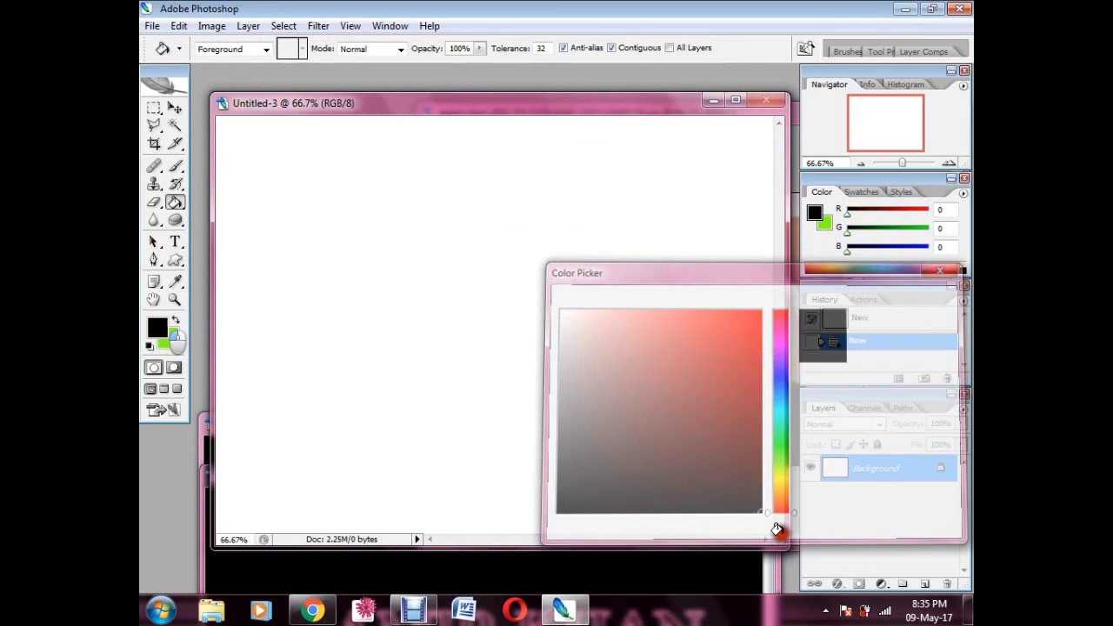
pyautogui.click(464, 269)
pyautogui.moveTo(498, 98); pyautogui.dragTo(475, 258)
pyautogui.click(497, 223)
# Step: Copy the cut-out person into the black document and place it bottom centre
pyautogui.moveTo(576, 111); pyautogui.dragTo(577, 102)
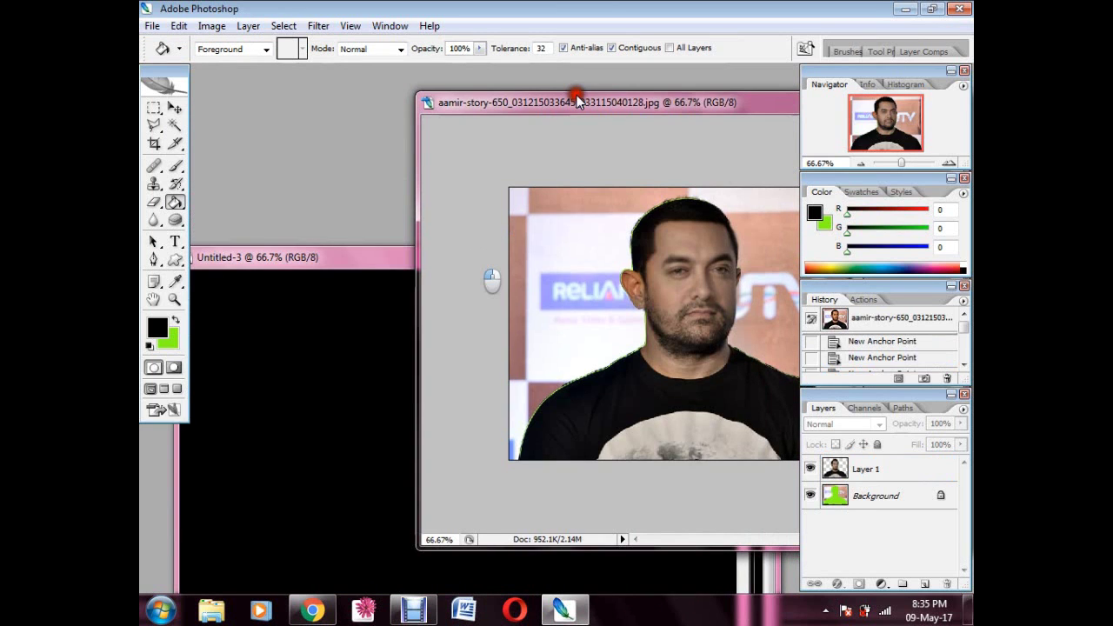
pyautogui.click(175, 106)
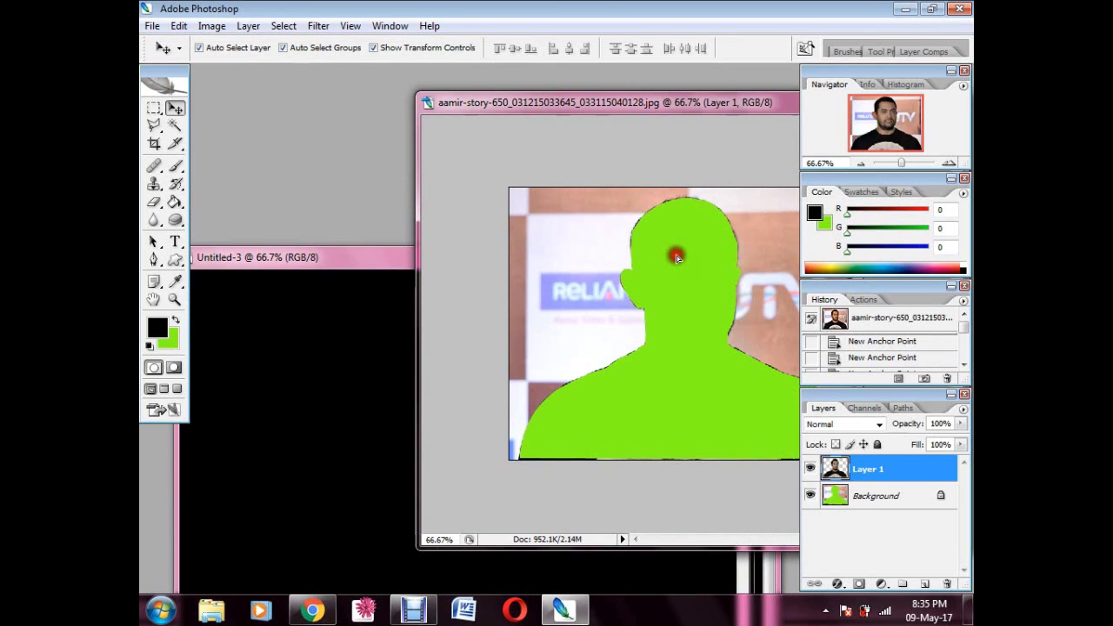
pyautogui.moveTo(676, 256)
pyautogui.mouseDown()
pyautogui.moveTo(381, 368)
pyautogui.moveTo(483, 232)
pyautogui.mouseUp()
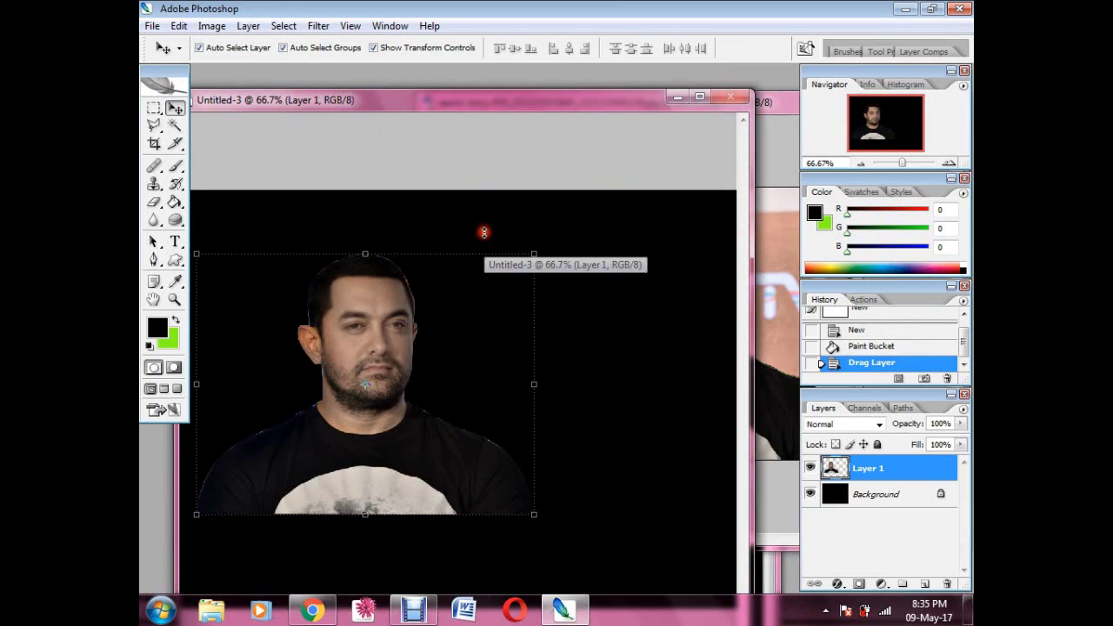
pyautogui.moveTo(438, 104); pyautogui.dragTo(512, 55)
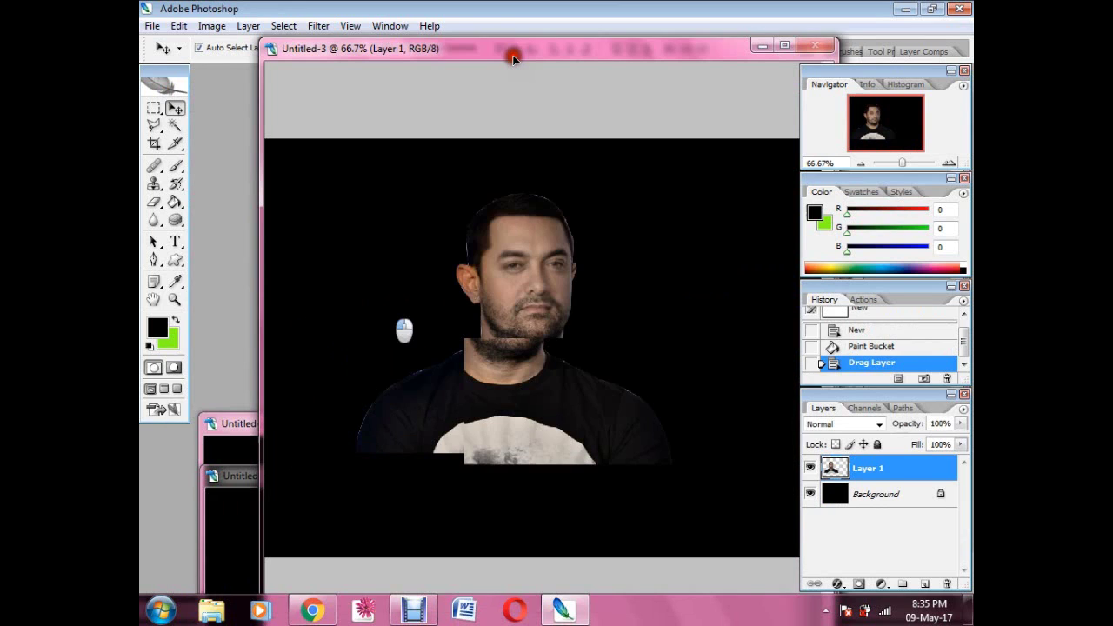
pyautogui.moveTo(505, 196)
pyautogui.mouseDown()
pyautogui.moveTo(578, 249)
pyautogui.moveTo(601, 336)
pyautogui.mouseUp()
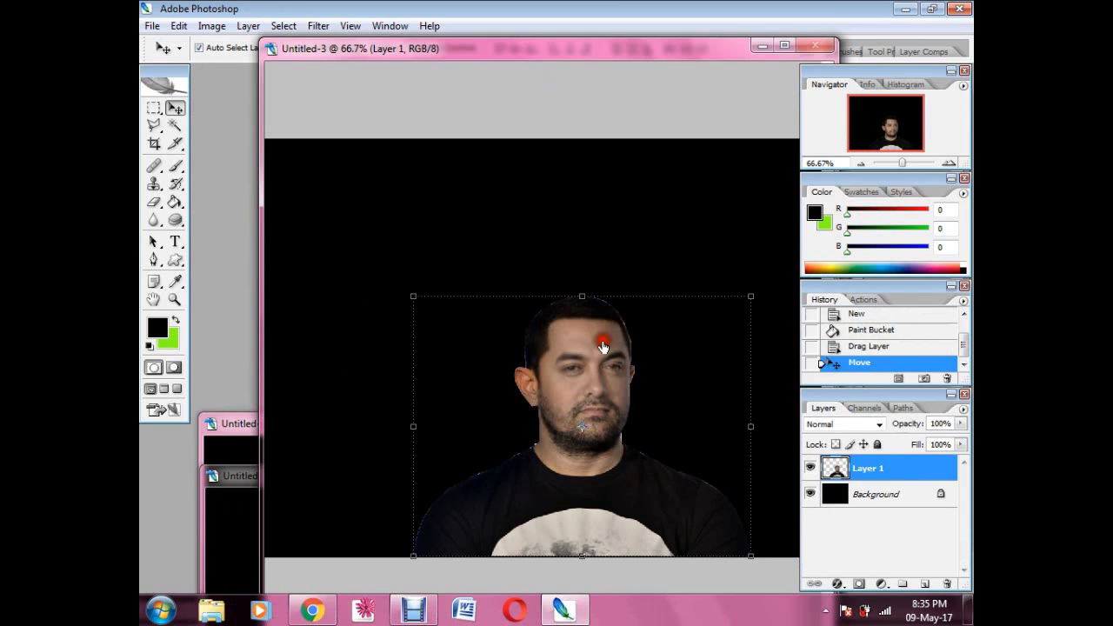
# Step: Free Transform the person layer and commit the transform
pyautogui.keyDown('ctrl'); pyautogui.click(843, 467); pyautogui.keyUp('ctrl')
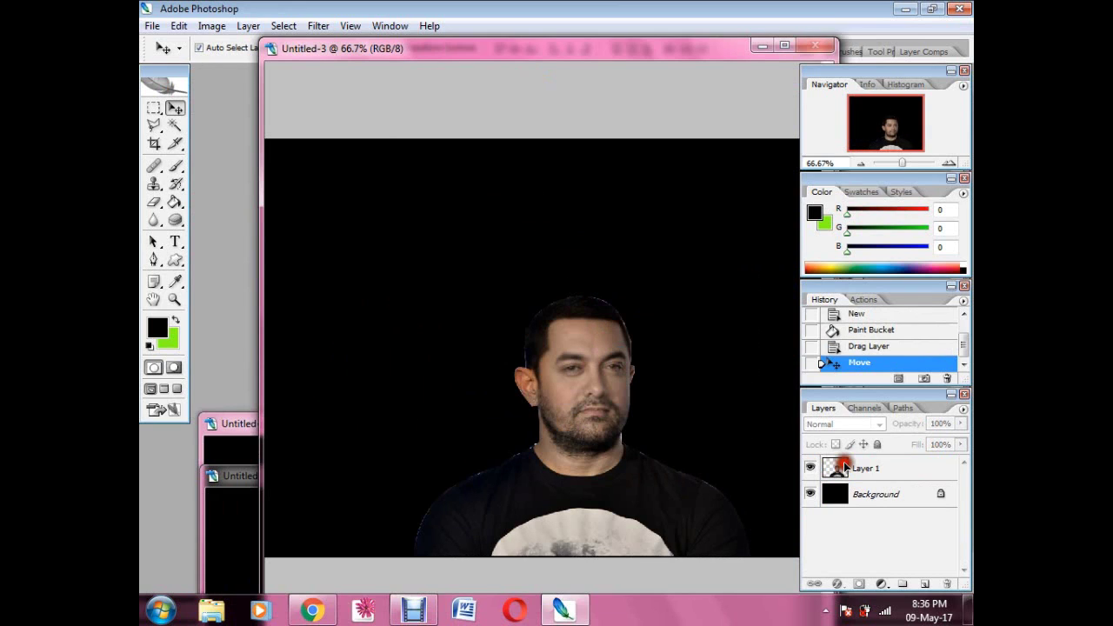
pyautogui.click(843, 467)
pyautogui.click(653, 368)
pyautogui.click(600, 334)
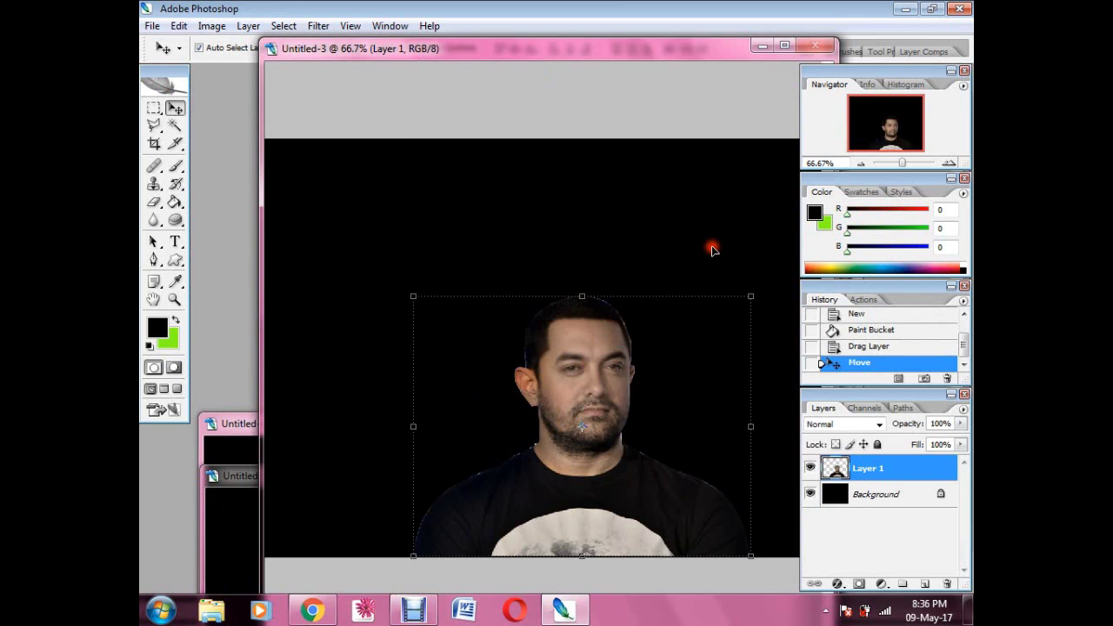
pyautogui.click(750, 296)
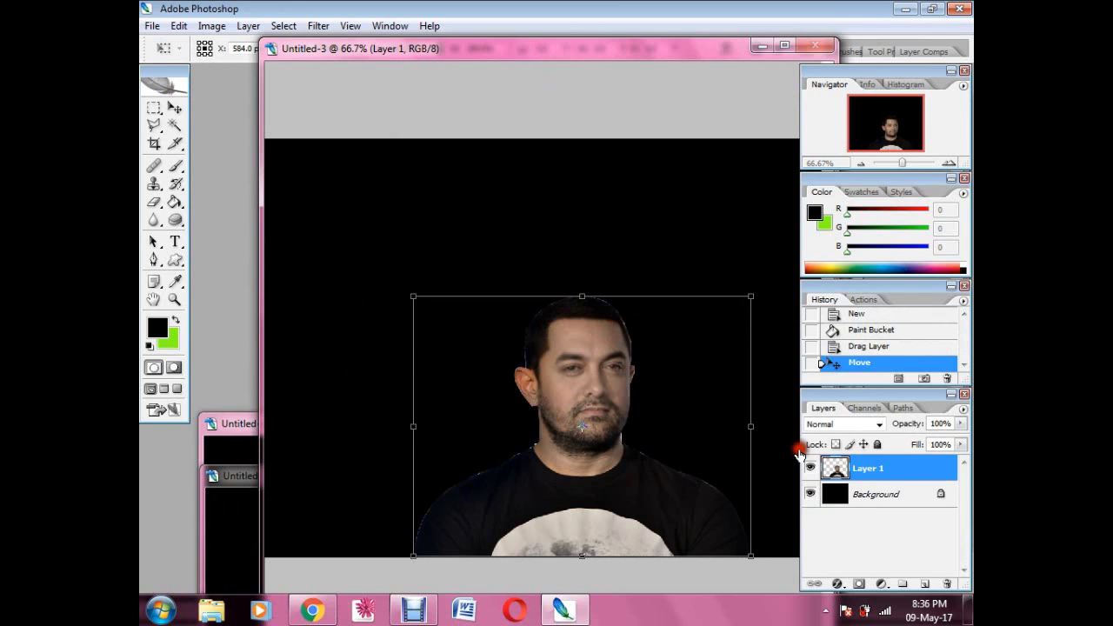
pyautogui.click(936, 470)
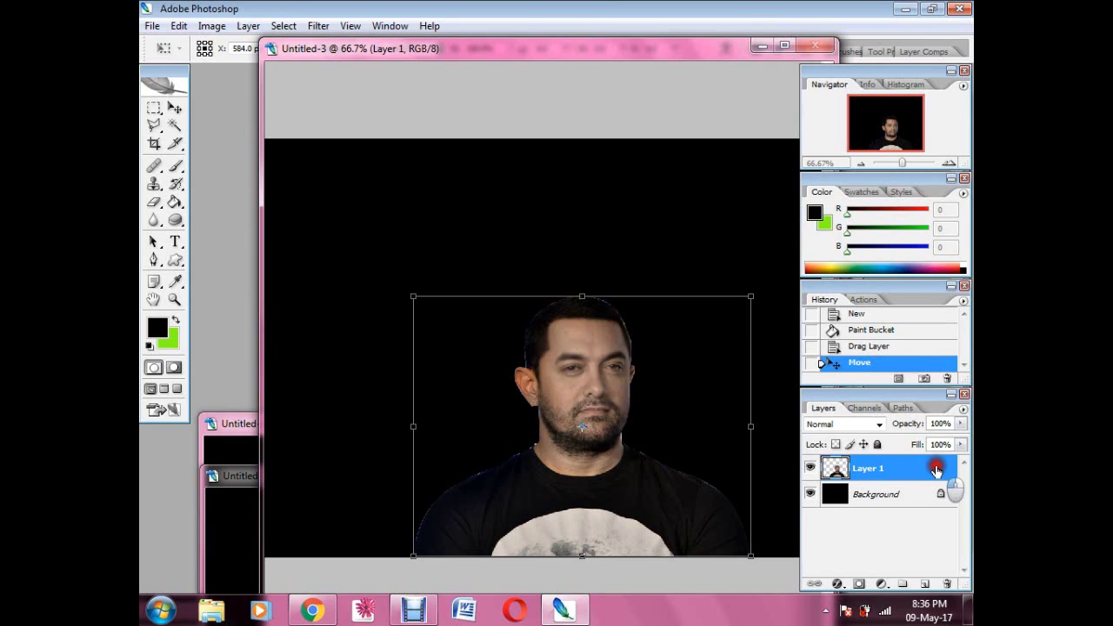
pyautogui.doubleClick(623, 405)
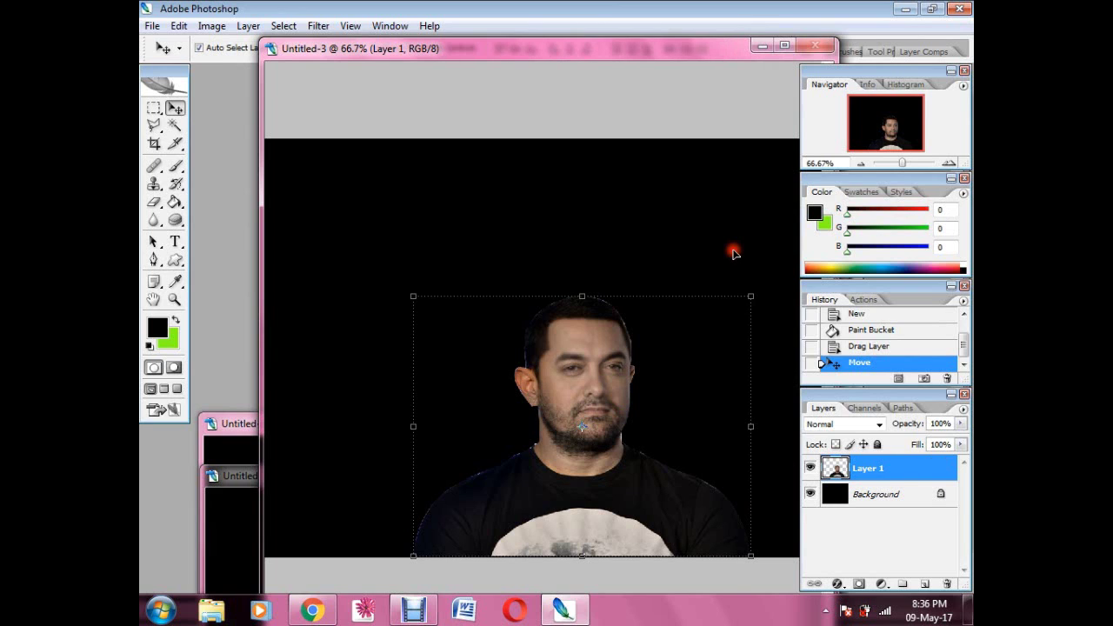
pyautogui.click(733, 252)
pyautogui.click(863, 458)
# Step: Open Layer 1's Layer Style dialog and turn on Outer Glow
pyautogui.doubleClick(895, 470)
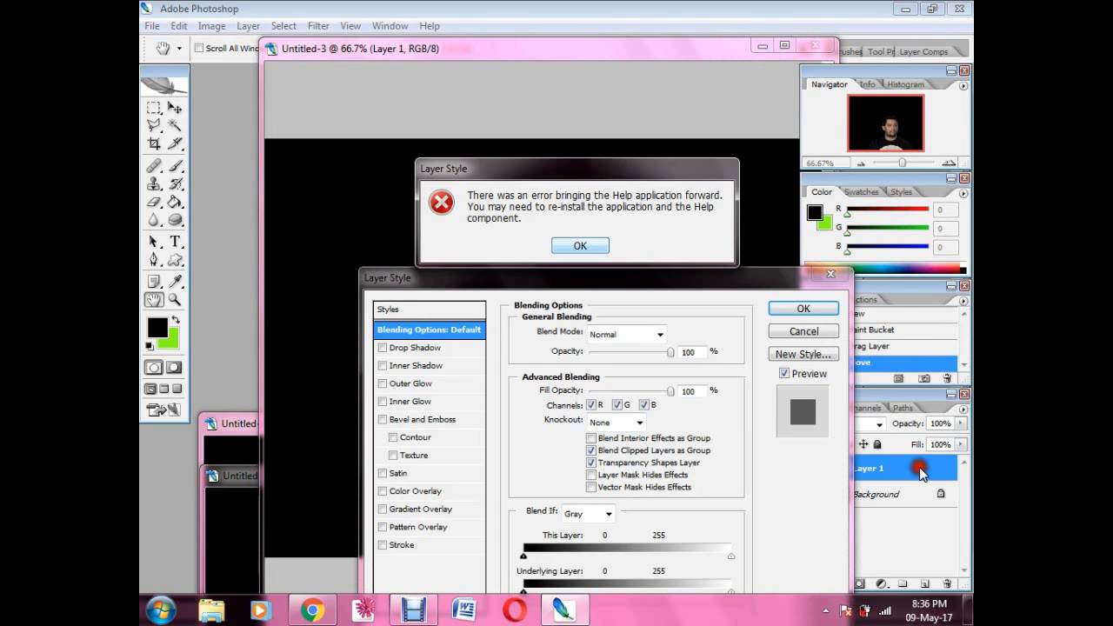
pyautogui.click(581, 247)
pyautogui.moveTo(587, 268)
pyautogui.mouseDown()
pyautogui.moveTo(669, 108)
pyautogui.moveTo(616, 69)
pyautogui.moveTo(486, 52)
pyautogui.moveTo(275, 78)
pyautogui.moveTo(377, 125)
pyautogui.moveTo(273, 45)
pyautogui.mouseUp()
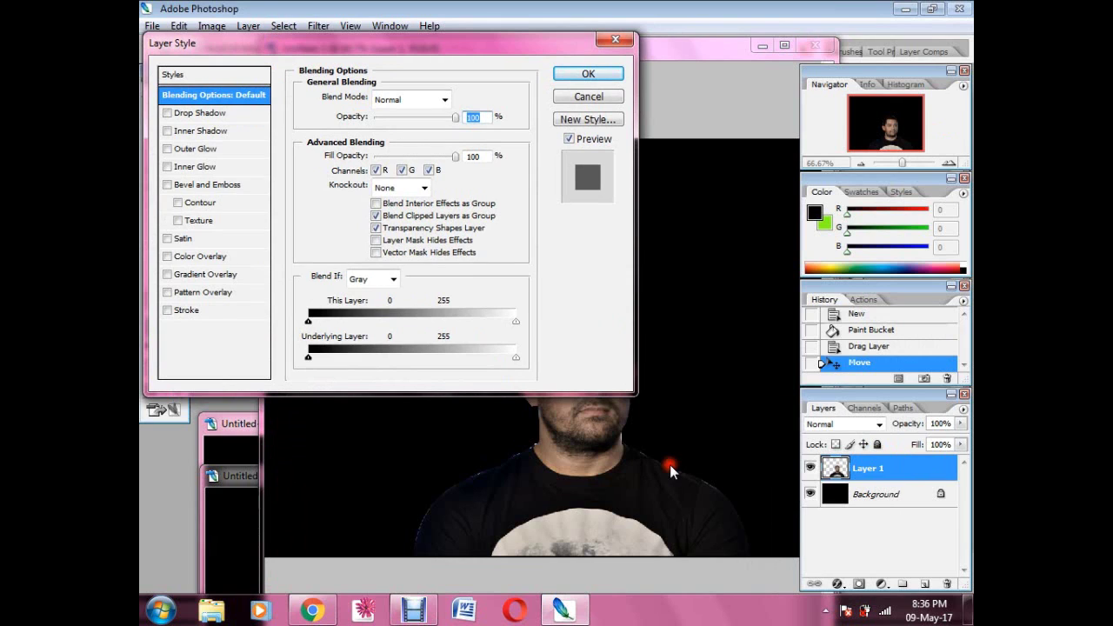
pyautogui.click(168, 150)
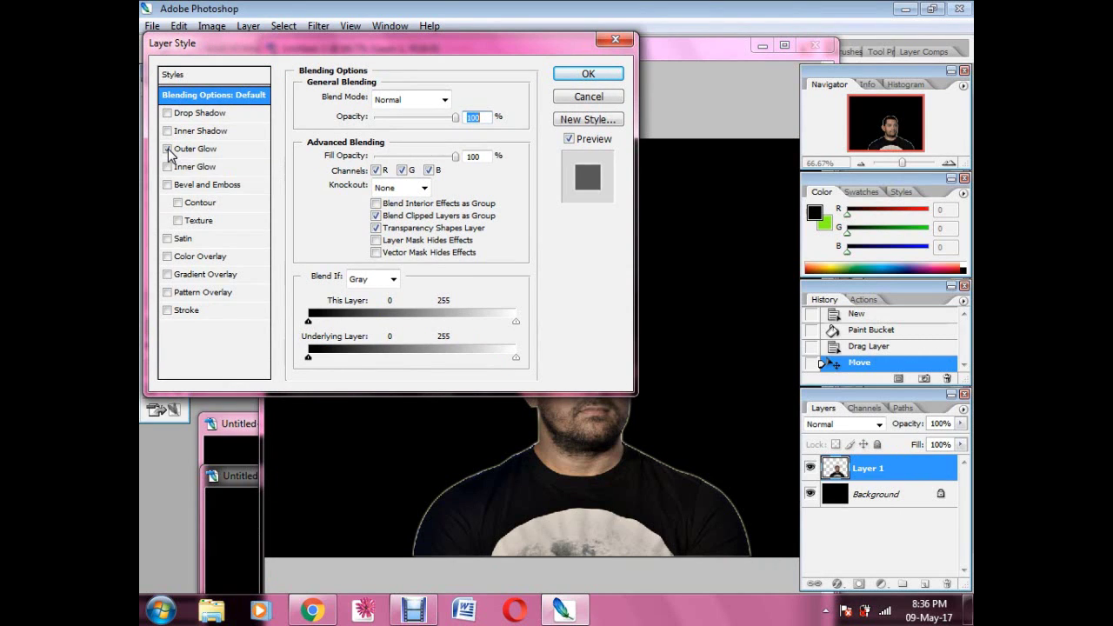
pyautogui.click(686, 473)
pyautogui.click(196, 150)
pyautogui.click(192, 150)
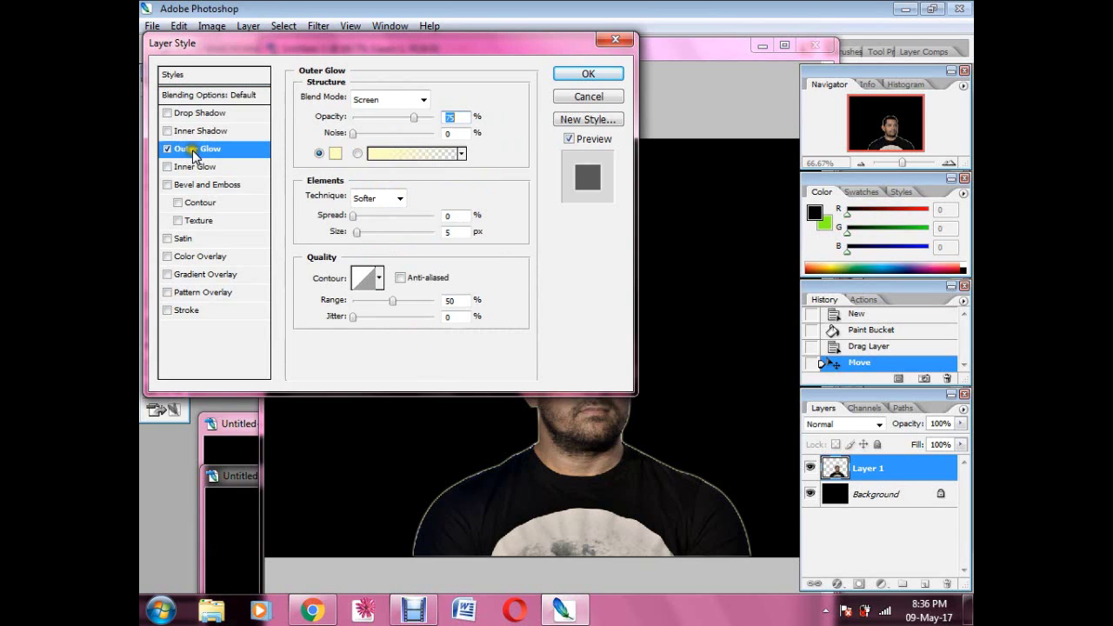
pyautogui.click(339, 154)
# Step: Set the outer glow to 100% opacity with a solid white colour
pyautogui.moveTo(414, 117); pyautogui.dragTo(435, 117)
pyautogui.click(471, 126)
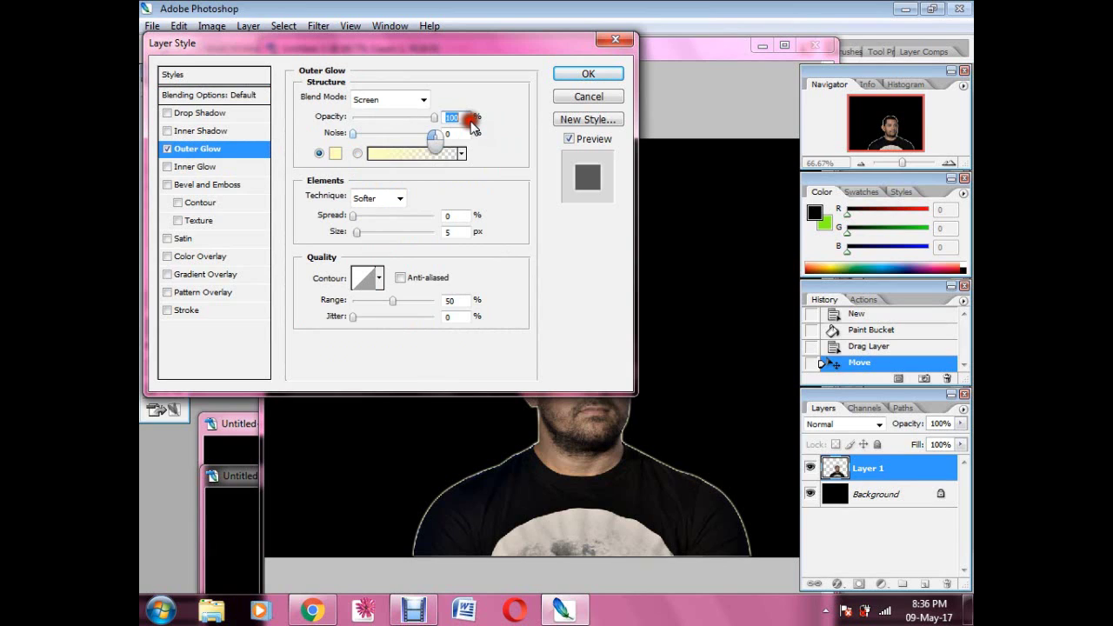
pyautogui.click(352, 135)
pyautogui.click(315, 145)
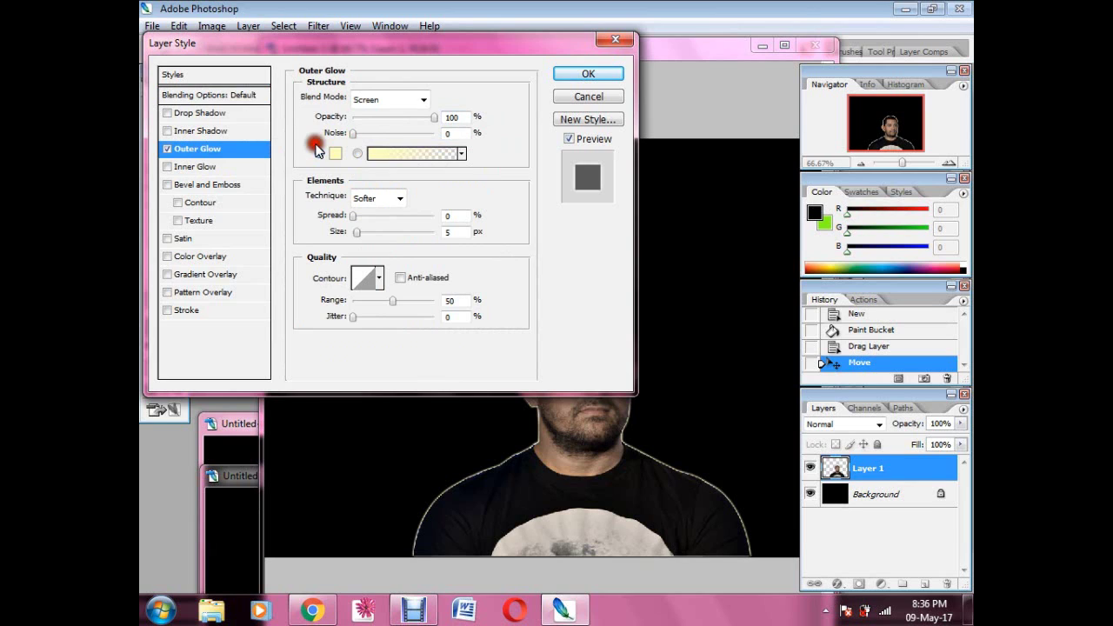
pyautogui.click(319, 155)
pyautogui.click(335, 154)
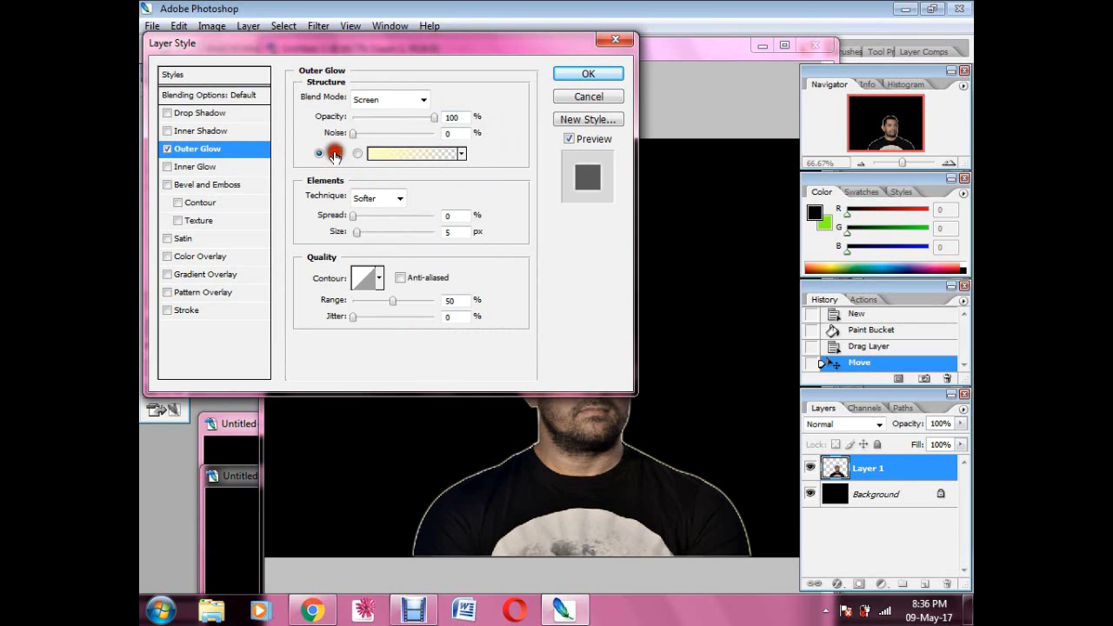
pyautogui.click(556, 308)
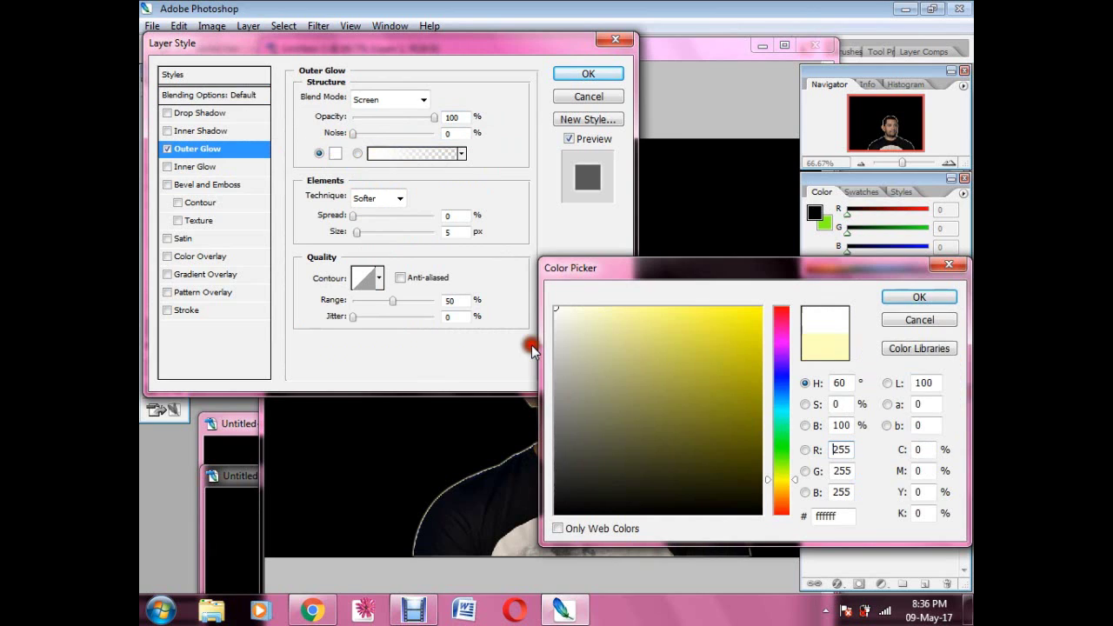
pyautogui.click(946, 316)
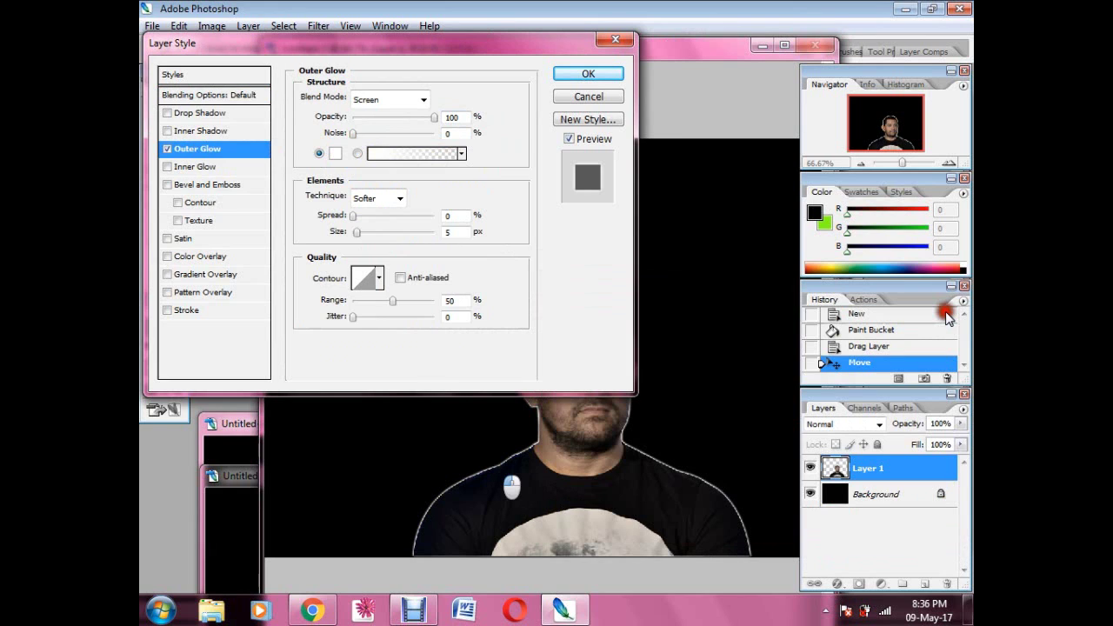
# Step: Set the outer glow spread to 77%
pyautogui.click(440, 264)
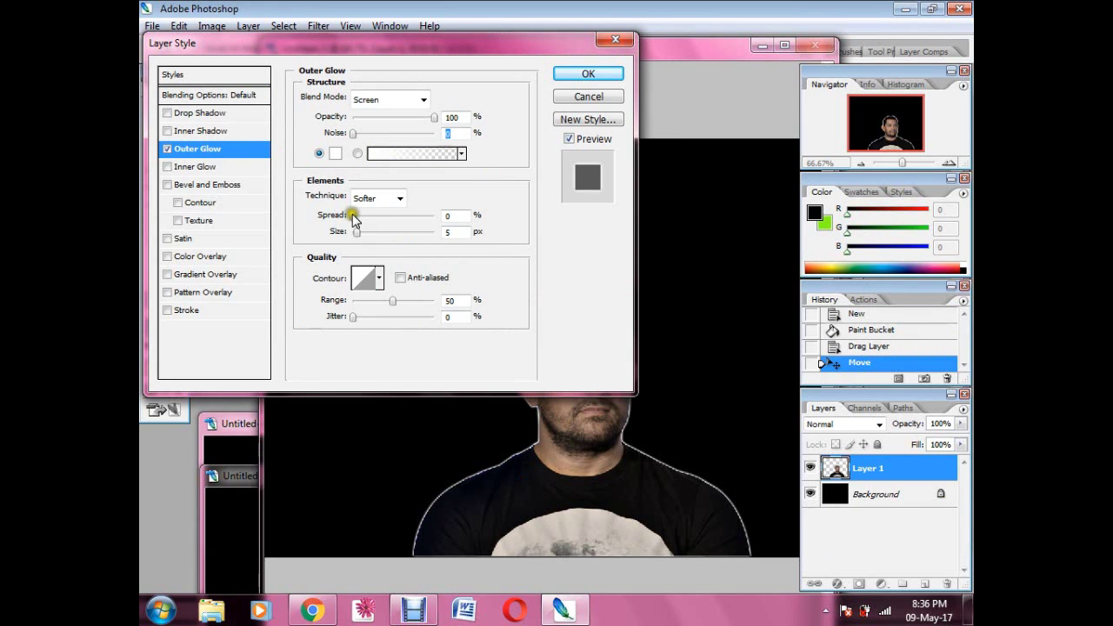
pyautogui.moveTo(353, 215); pyautogui.dragTo(400, 218)
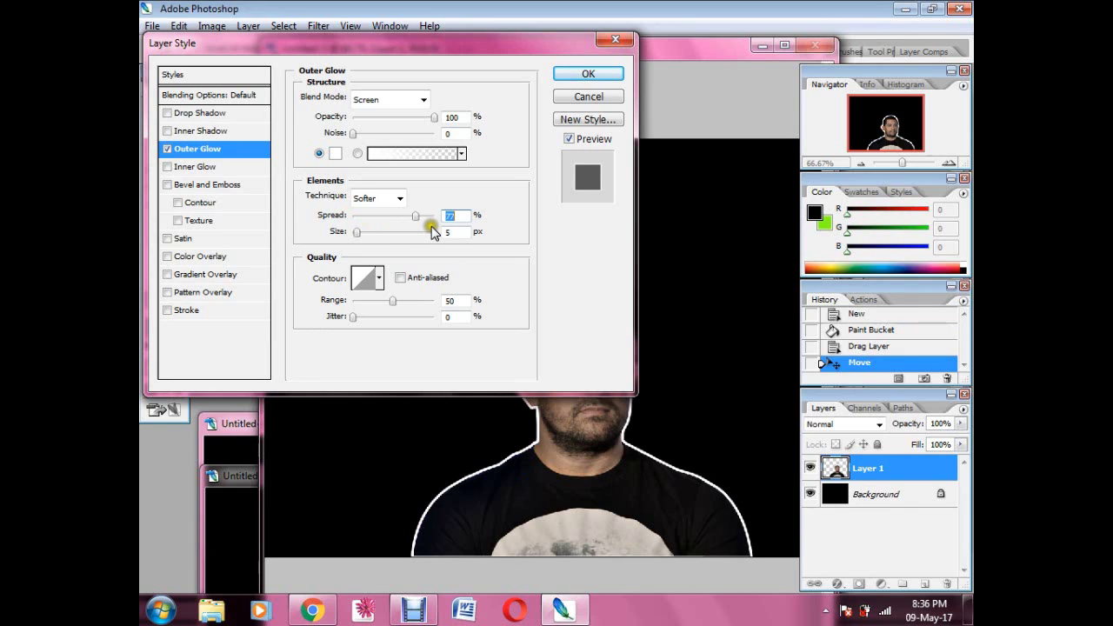
pyautogui.moveTo(431, 216); pyautogui.dragTo(355, 244)
# Step: Apply the portrait's glow, then start a text layer above the head with 'A'
pyautogui.click(569, 79)
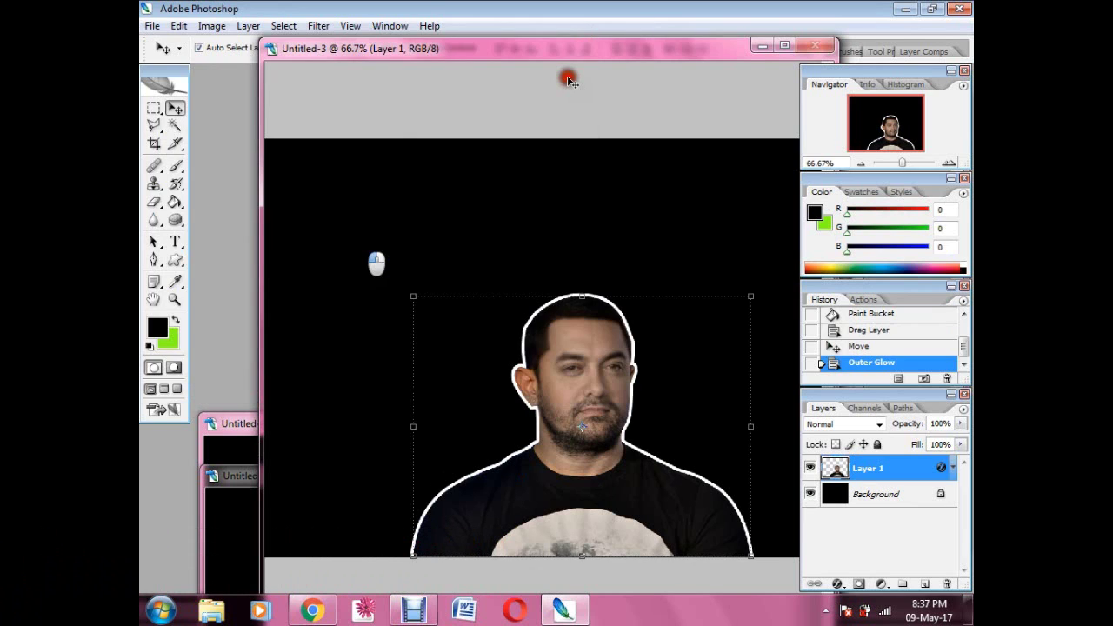
pyautogui.click(623, 228)
pyautogui.press('g')
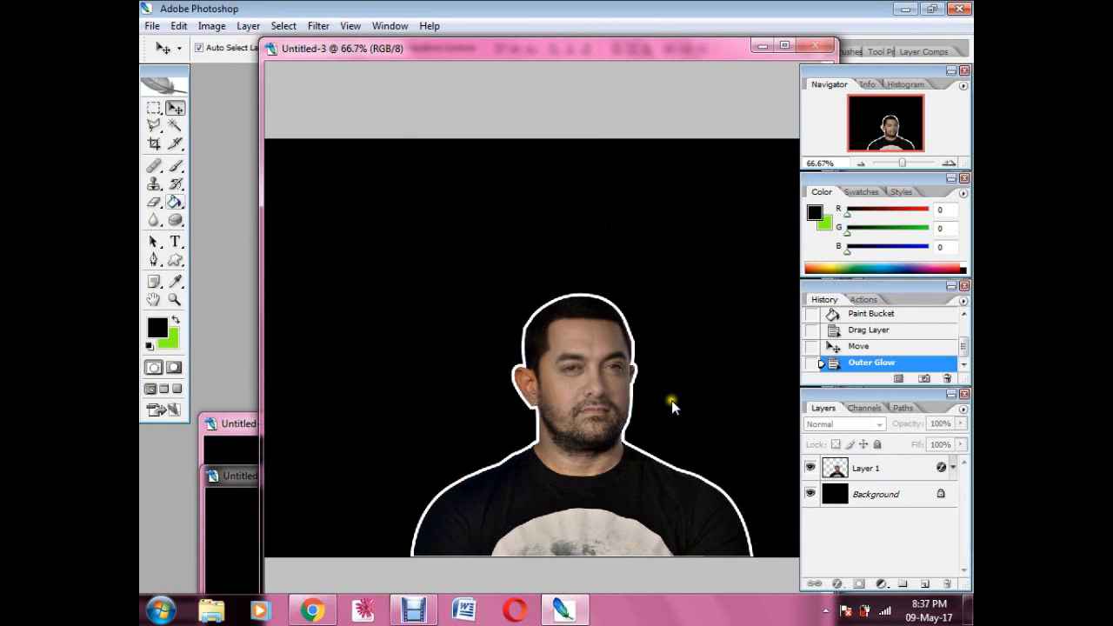
pyautogui.press('t')
pyautogui.click(464, 240)
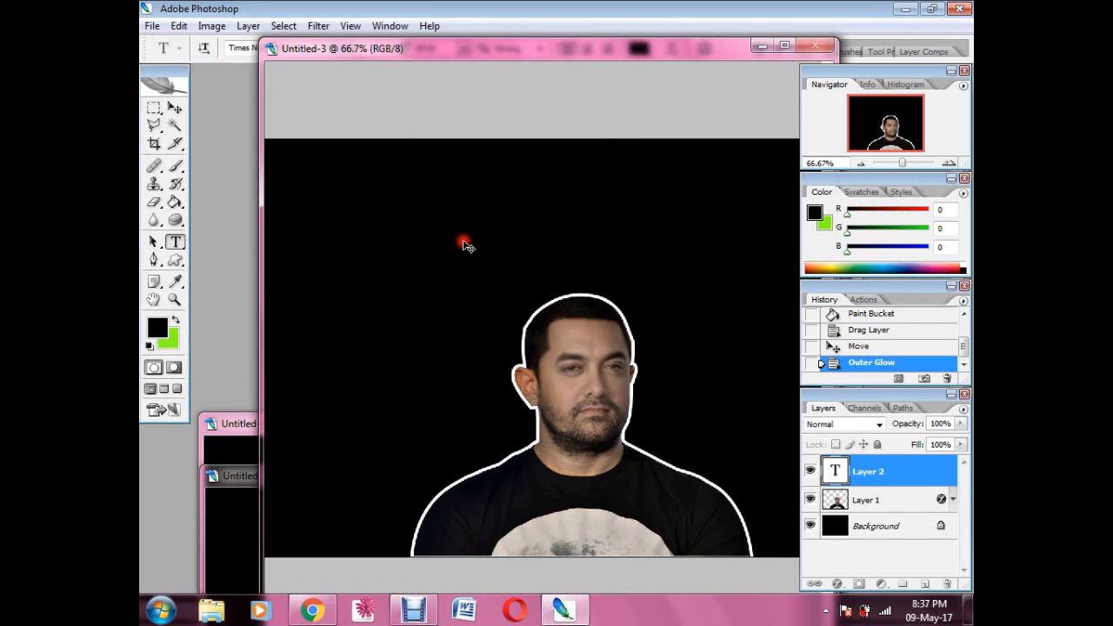
pyautogui.write('A')
pyautogui.doubleClick(502, 292)
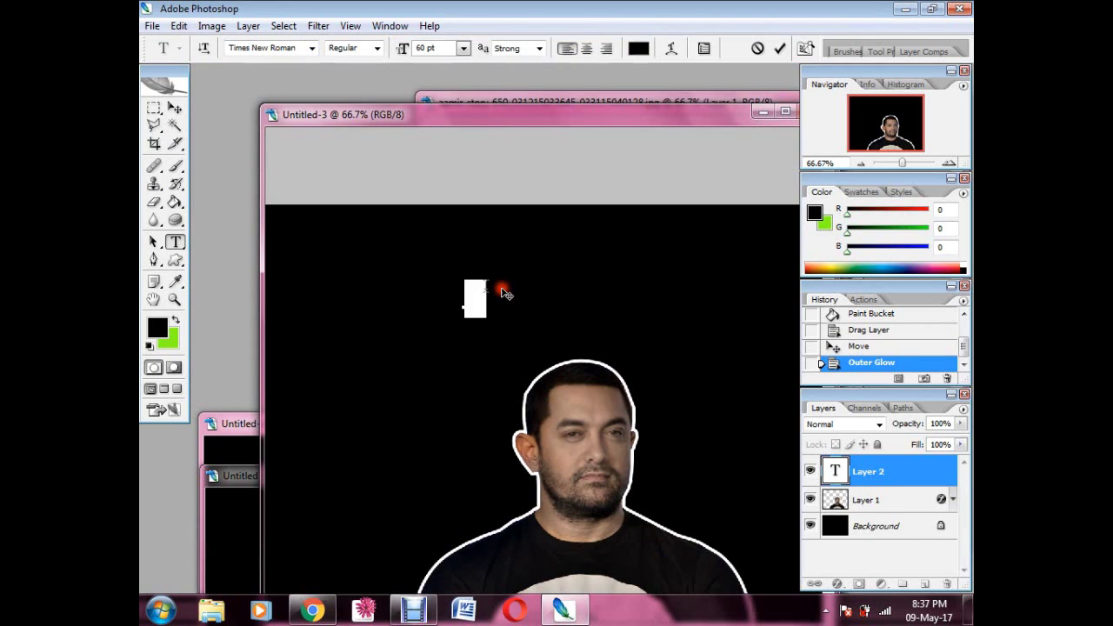
# Step: Set the text colour to bright red
pyautogui.click(616, 79)
pyautogui.click(639, 47)
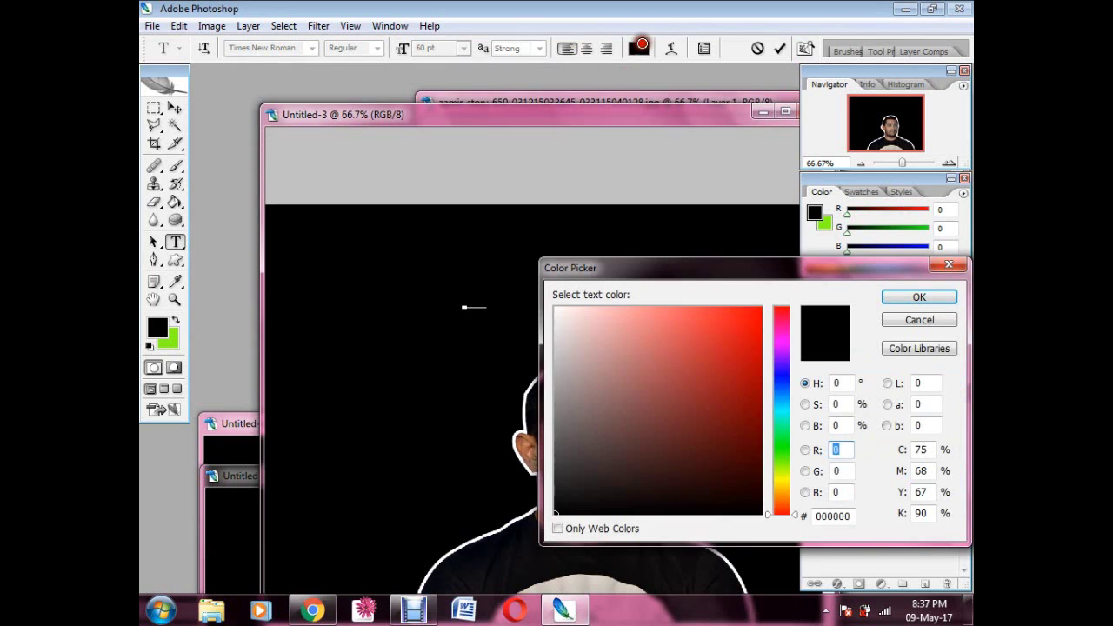
pyautogui.write('238')
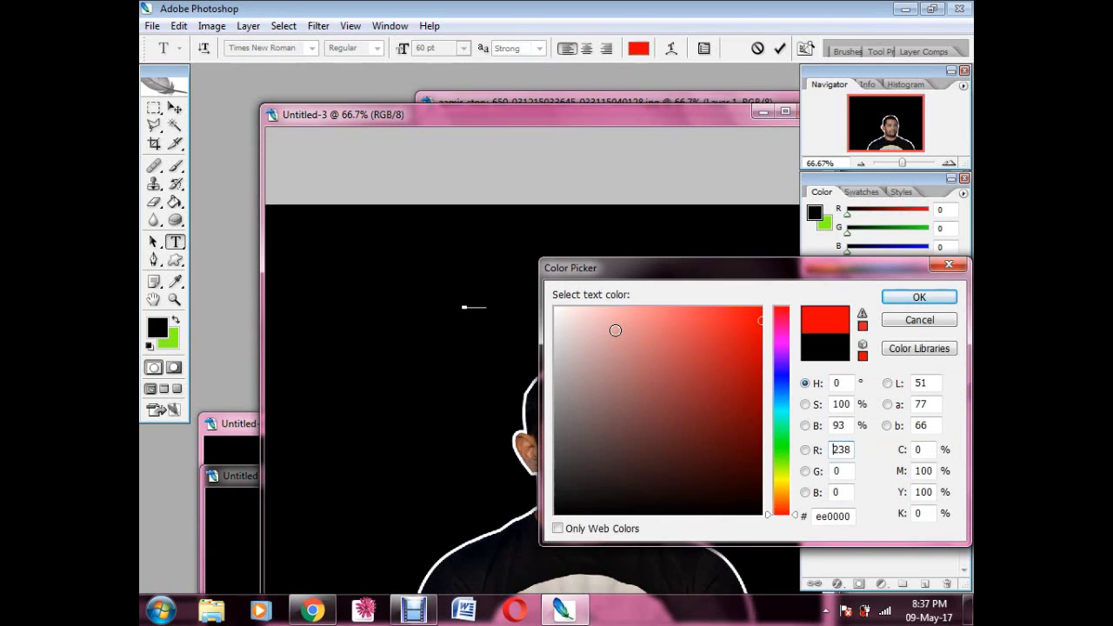
pyautogui.moveTo(626, 337); pyautogui.dragTo(776, 308)
pyautogui.click(908, 298)
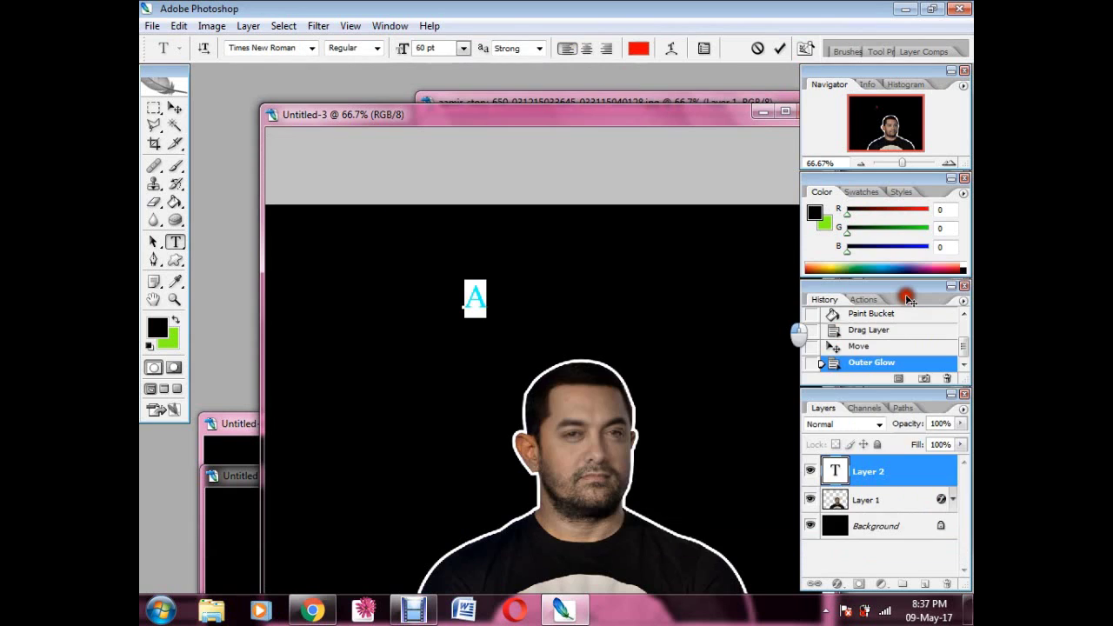
pyautogui.click(477, 300)
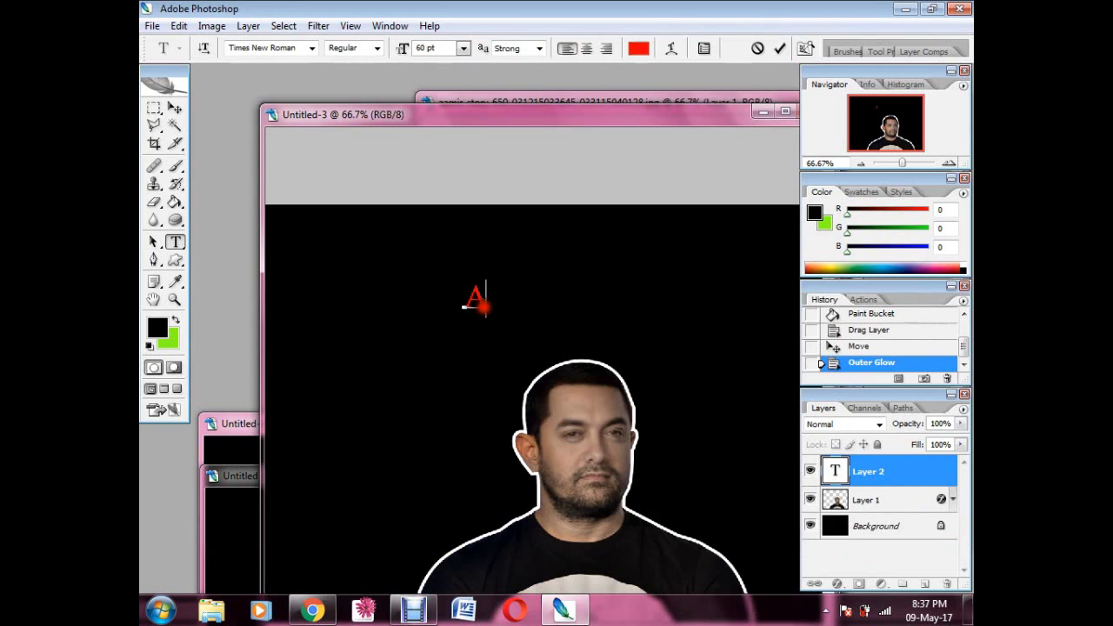
# Step: Finish typing the title as 'AMIR KHAN' and commit the text
pyautogui.write('MIR')
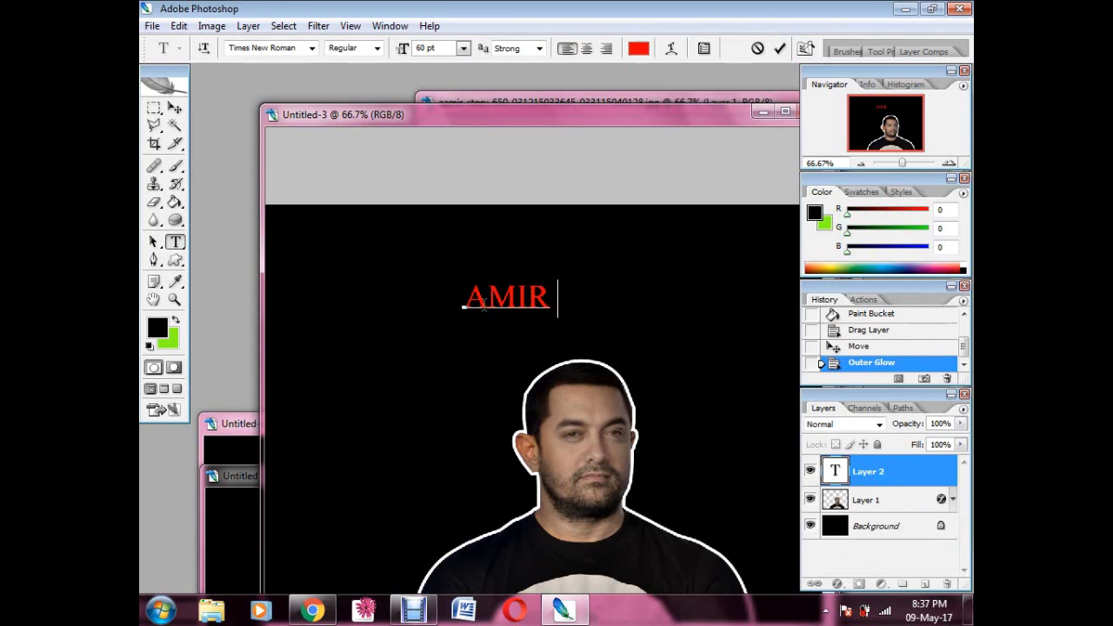
pyautogui.write(' Kh')
pyautogui.press('BackSpace')
pyautogui.write('HAN')
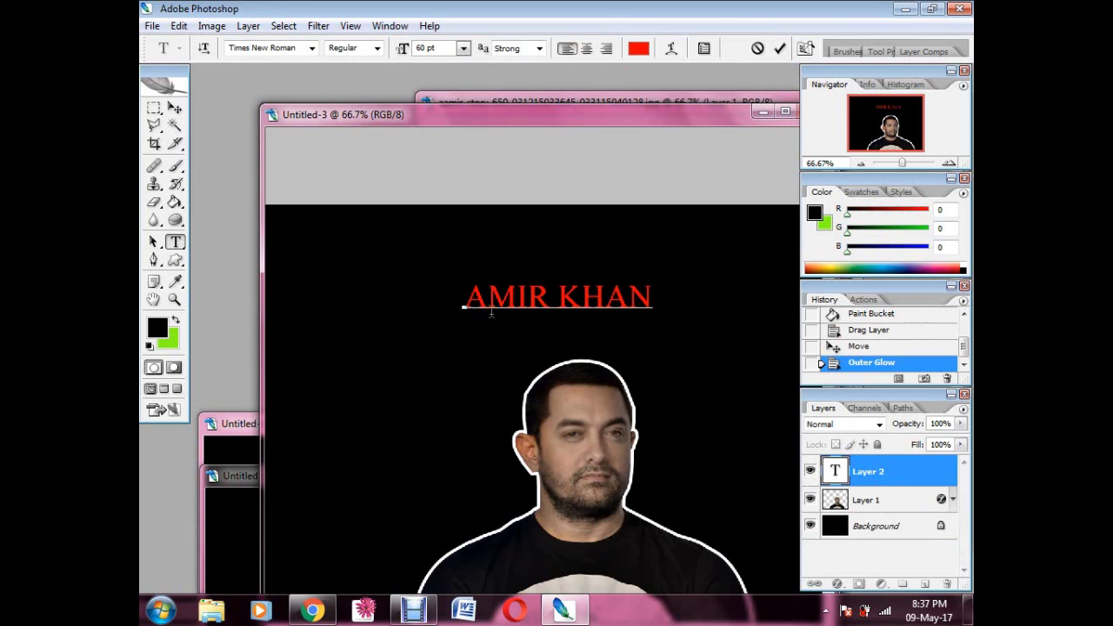
pyautogui.click(174, 110)
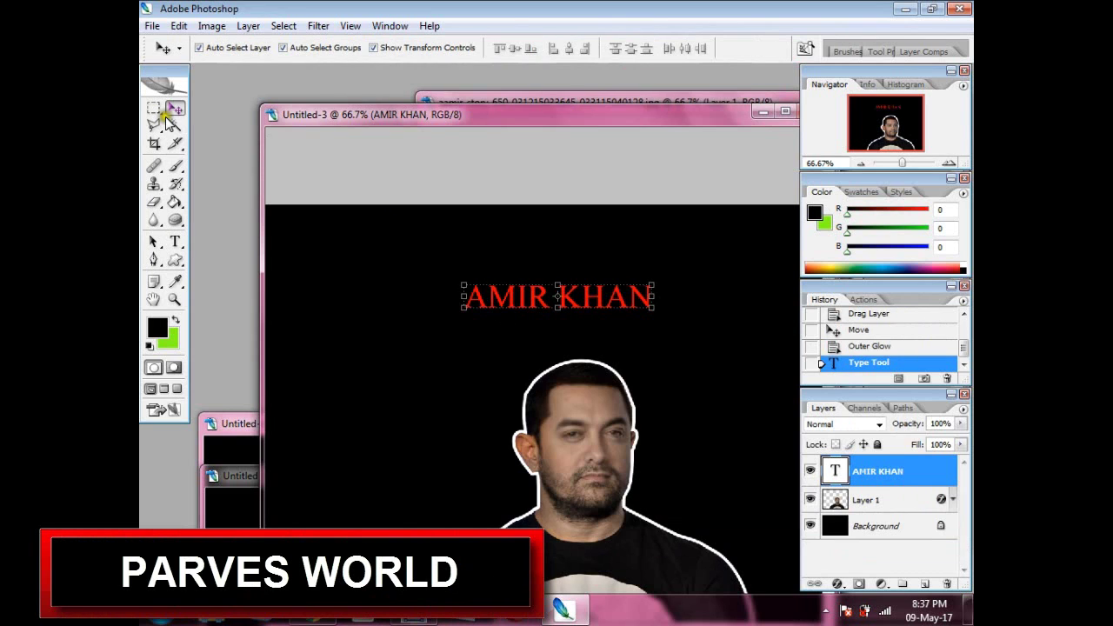
# Step: Stretch the AMIR KHAN title wider with a free transform
pyautogui.moveTo(654, 297)
pyautogui.mouseDown()
pyautogui.moveTo(698, 297)
pyautogui.moveTo(639, 326)
pyautogui.mouseUp()
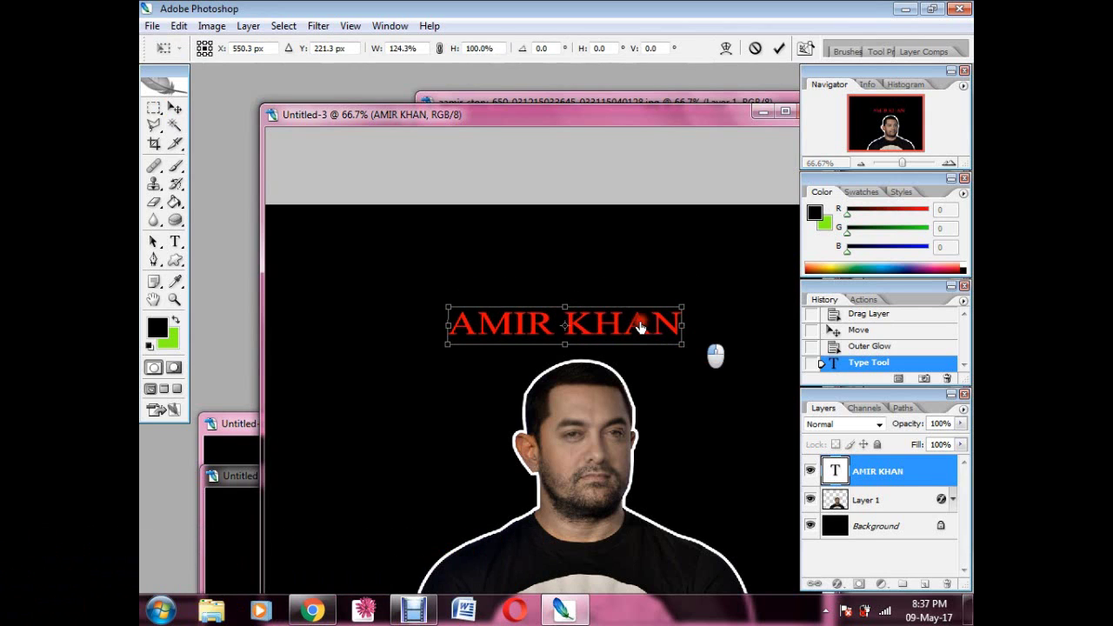
pyautogui.click(885, 476)
pyautogui.press('Return')
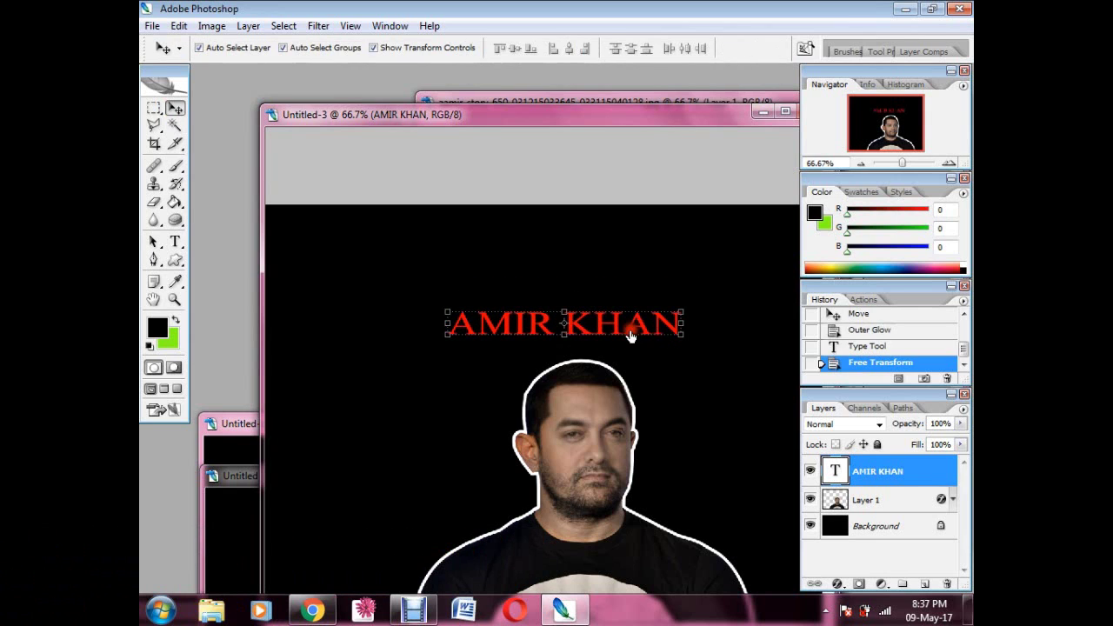
# Step: Give the AMIR KHAN layer a white outer glow with raised opacity and wider spread
pyautogui.doubleClick(931, 472)
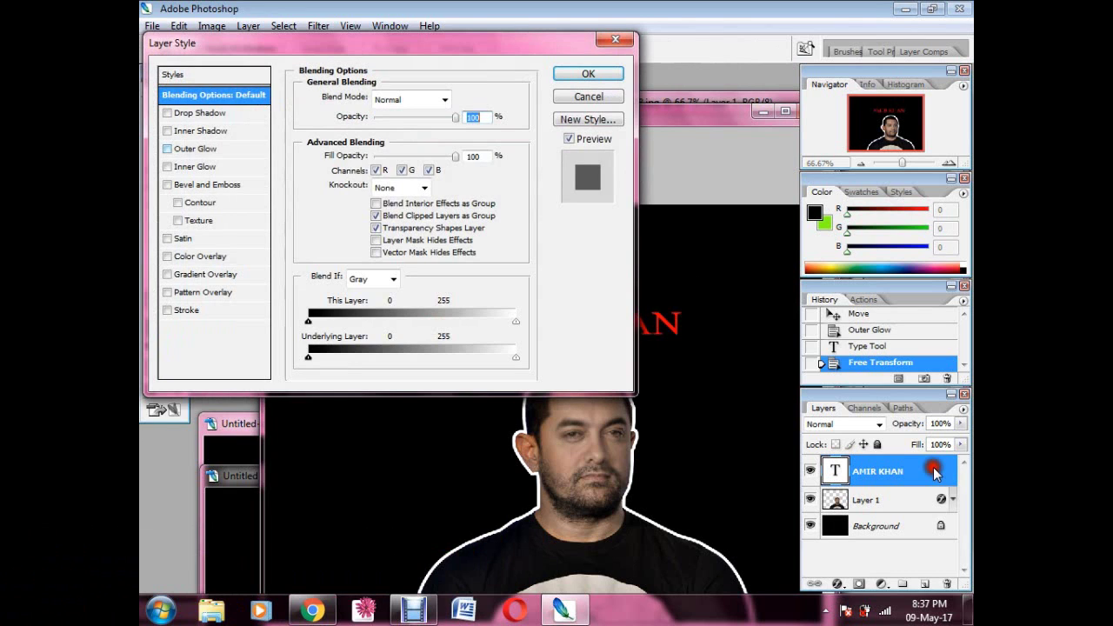
pyautogui.click(186, 150)
pyautogui.click(217, 152)
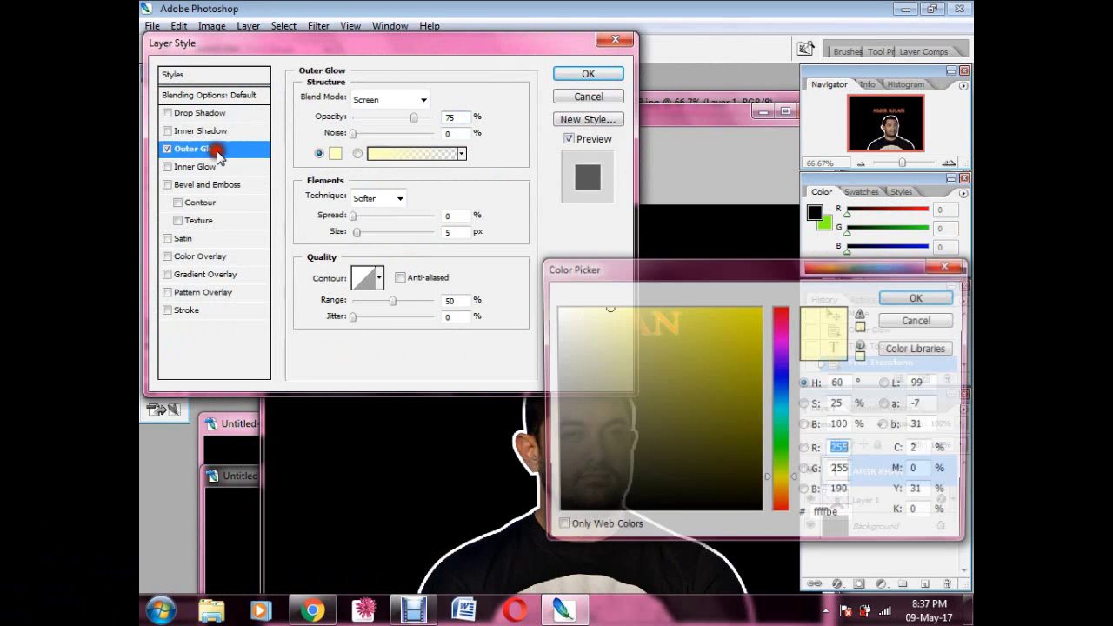
pyautogui.moveTo(609, 313); pyautogui.dragTo(435, 248)
pyautogui.click(919, 297)
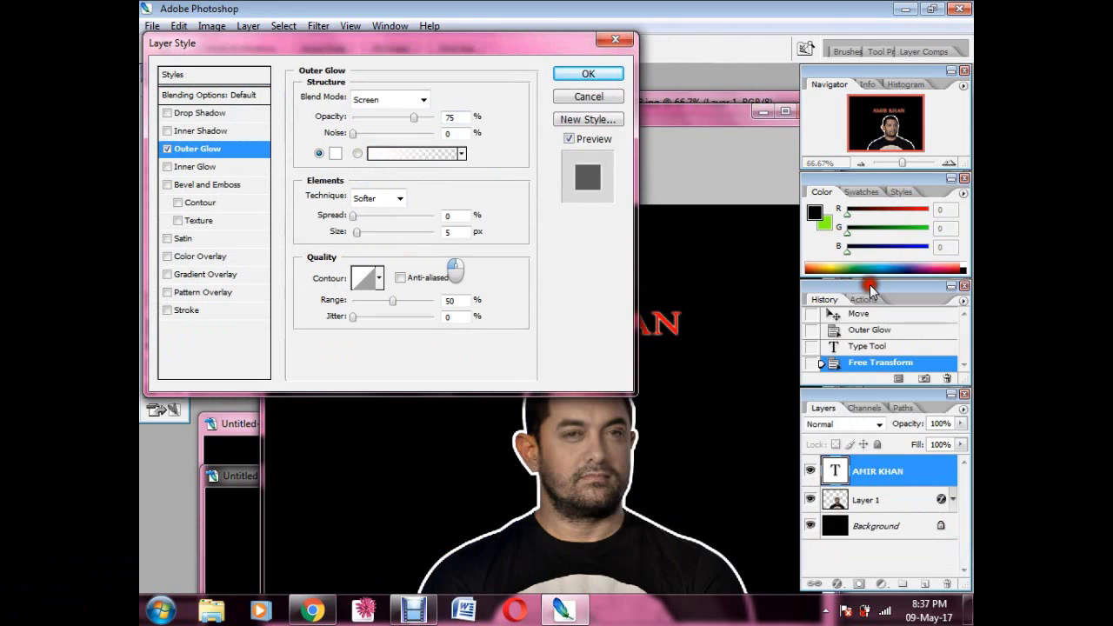
pyautogui.moveTo(414, 117); pyautogui.dragTo(490, 123)
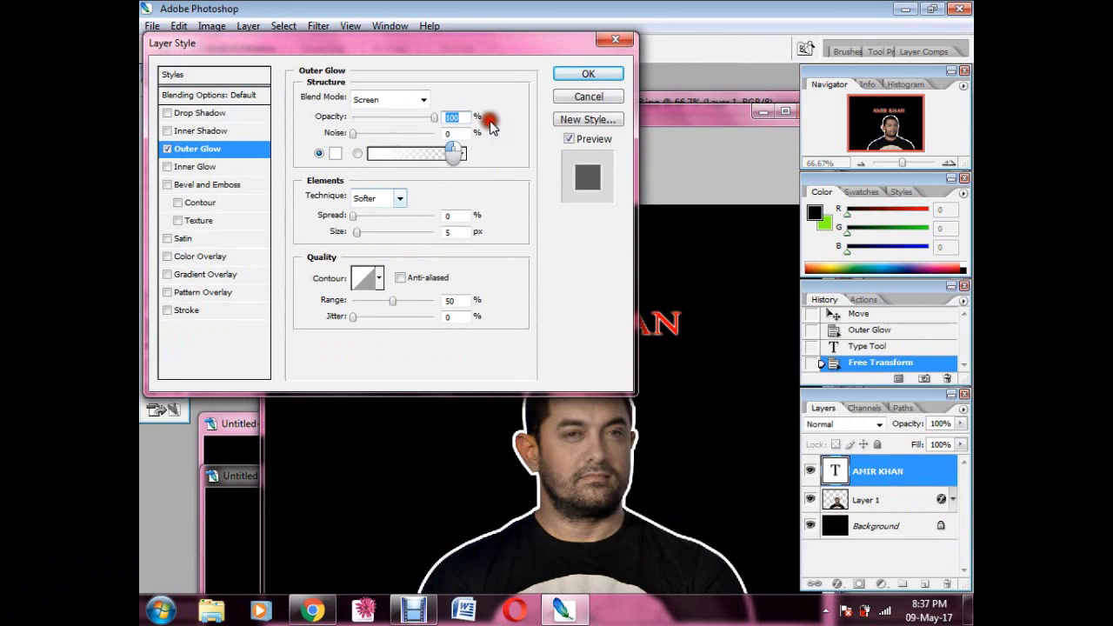
pyautogui.moveTo(353, 215); pyautogui.dragTo(404, 219)
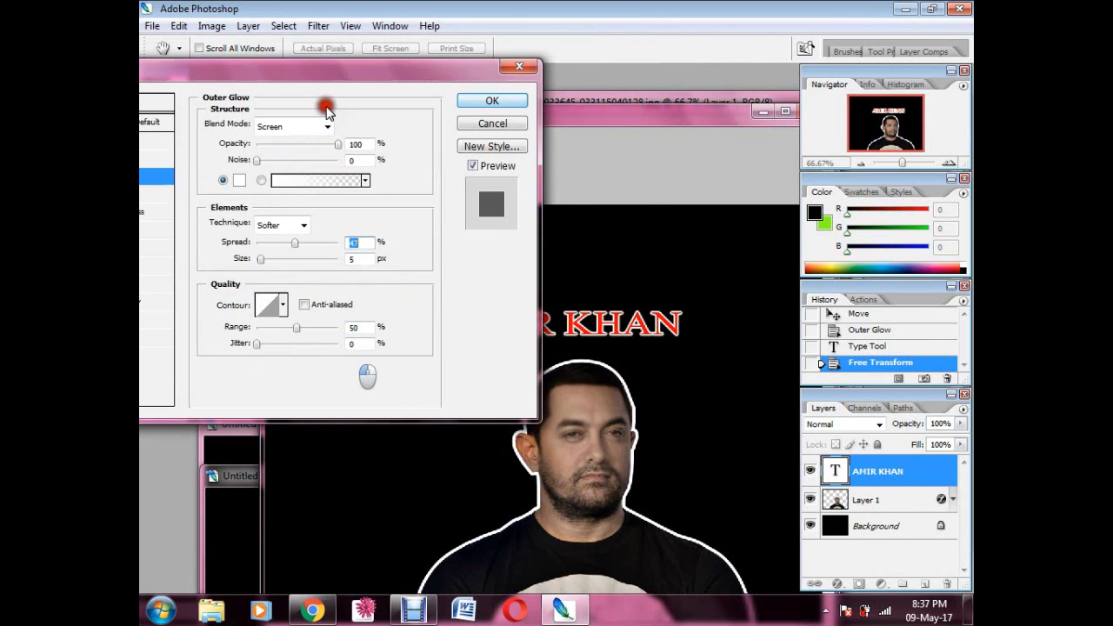
pyautogui.click(492, 101)
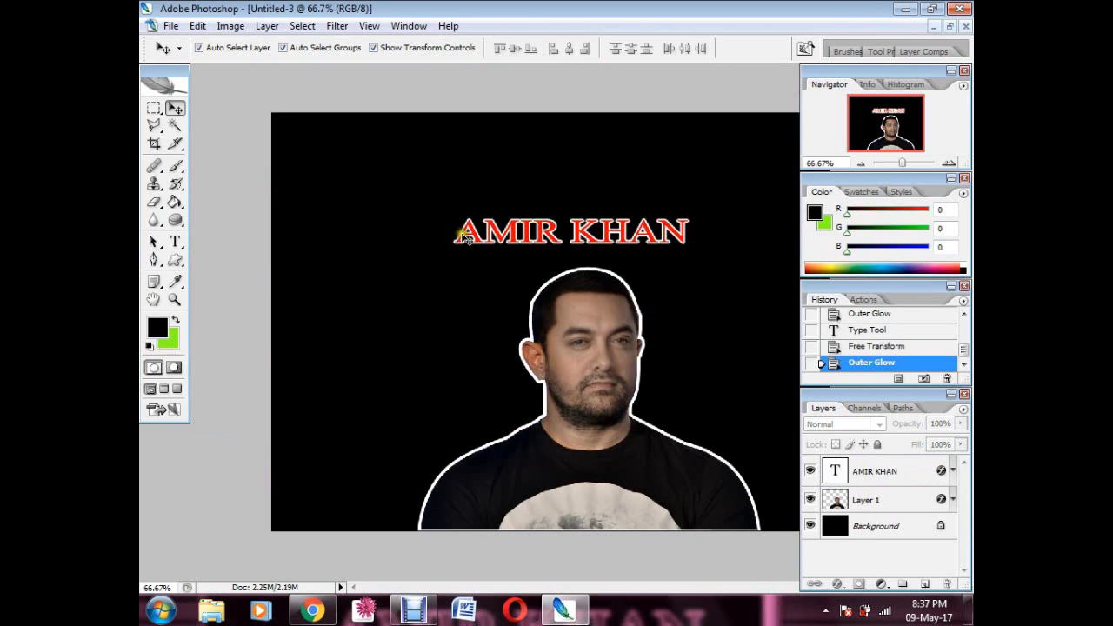
# Step: Save the image as Untitled-3.jpg in JPEG format at quality 12 (Maximum)
pyautogui.click(171, 25)
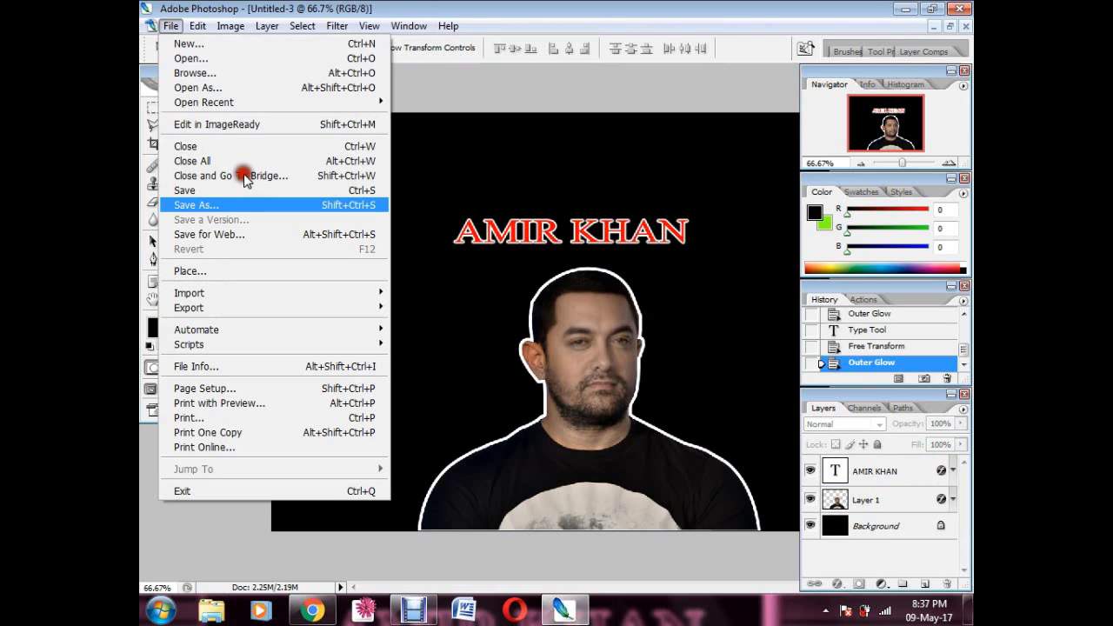
pyautogui.click(228, 205)
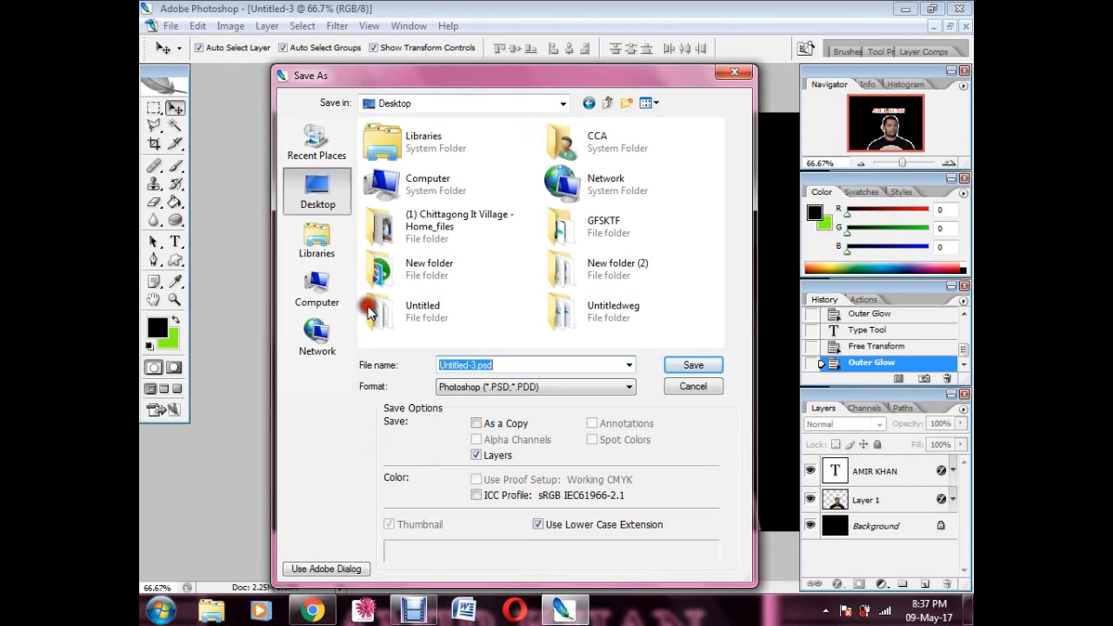
pyautogui.click(500, 387)
pyautogui.click(483, 465)
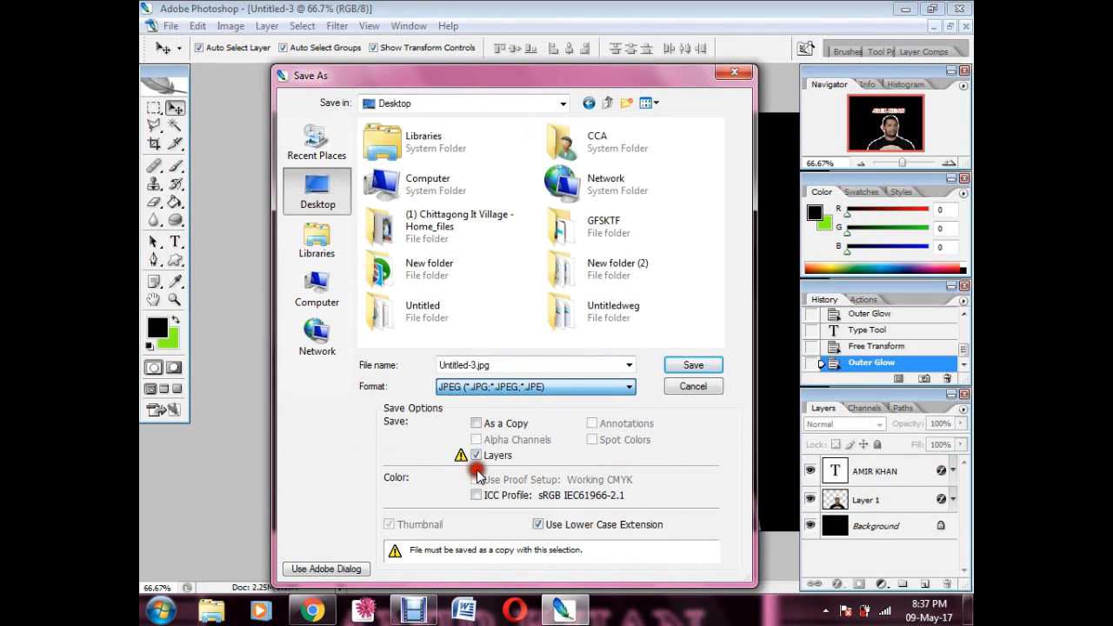
pyautogui.click(692, 365)
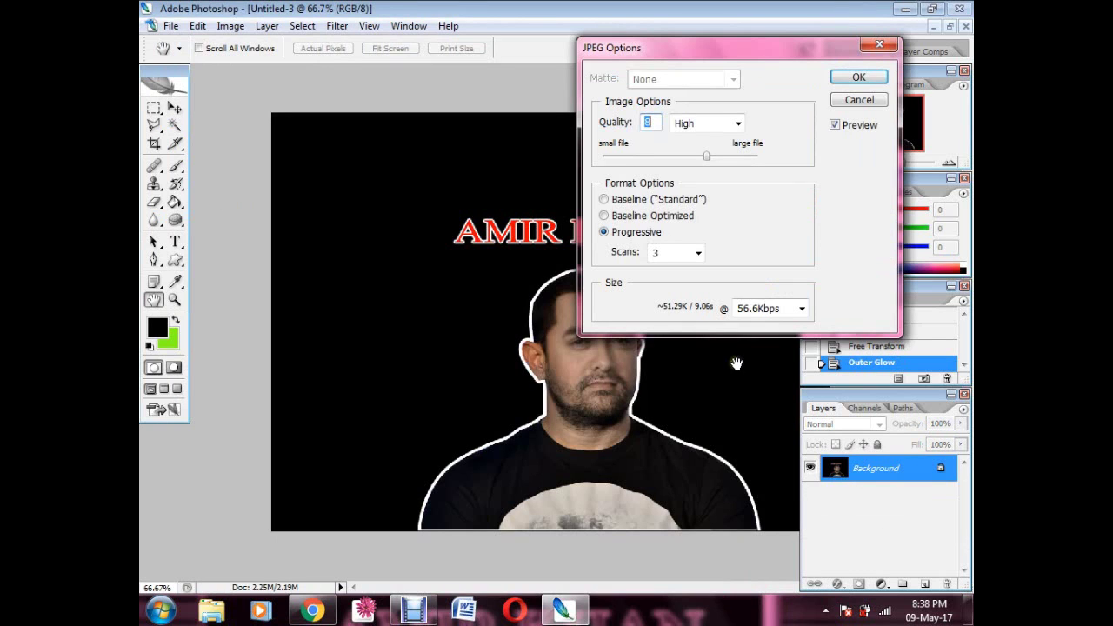
pyautogui.click(758, 295)
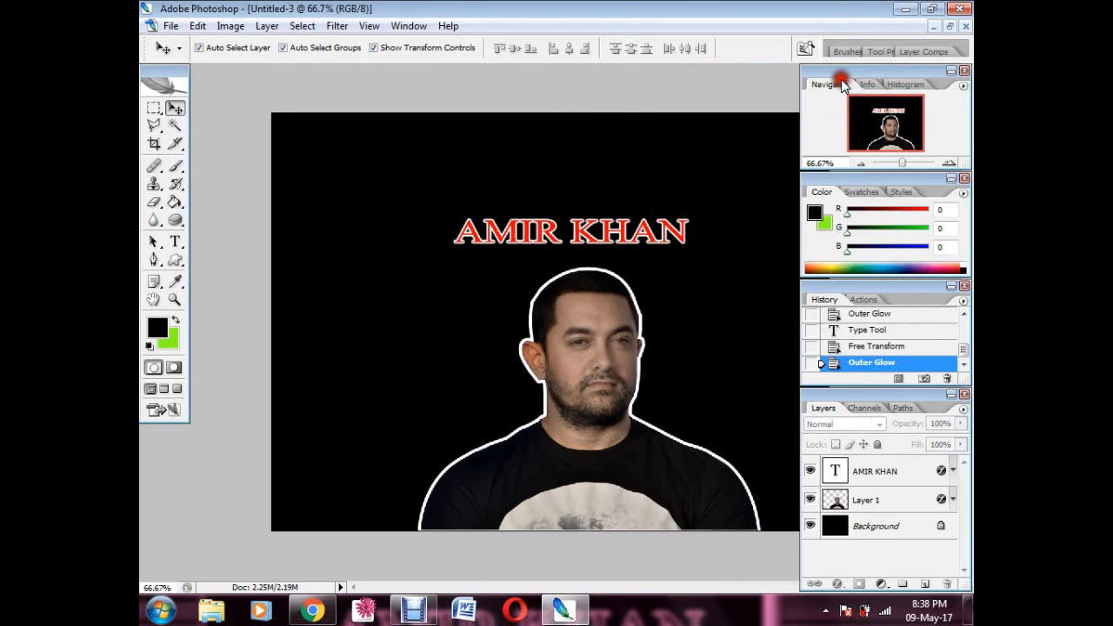
# Step: Minimize Photoshop and open Untitled-3.jpg from the desktop in Windows Photo Viewer
pyautogui.click(901, 10)
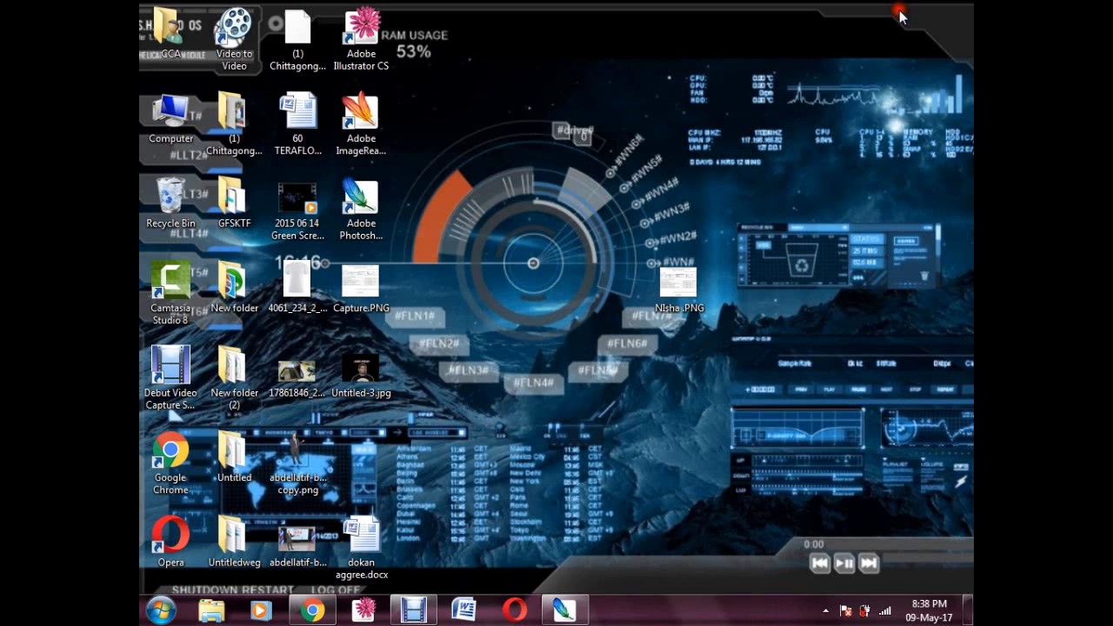
pyautogui.doubleClick(360, 368)
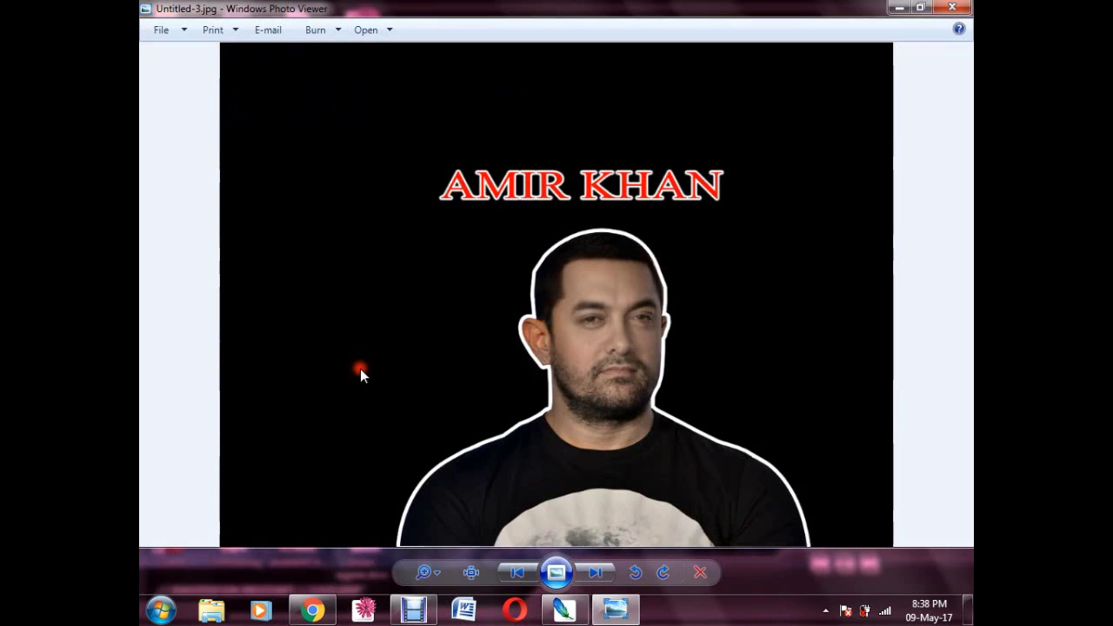